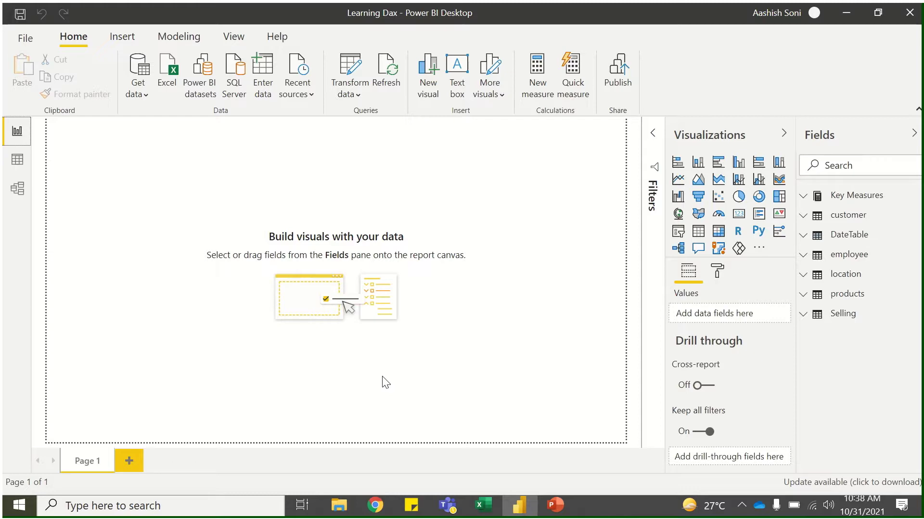
- Create a calculated table named Sample Value Function in Data view and start its formula with the VALUES function
left_click(15, 164)
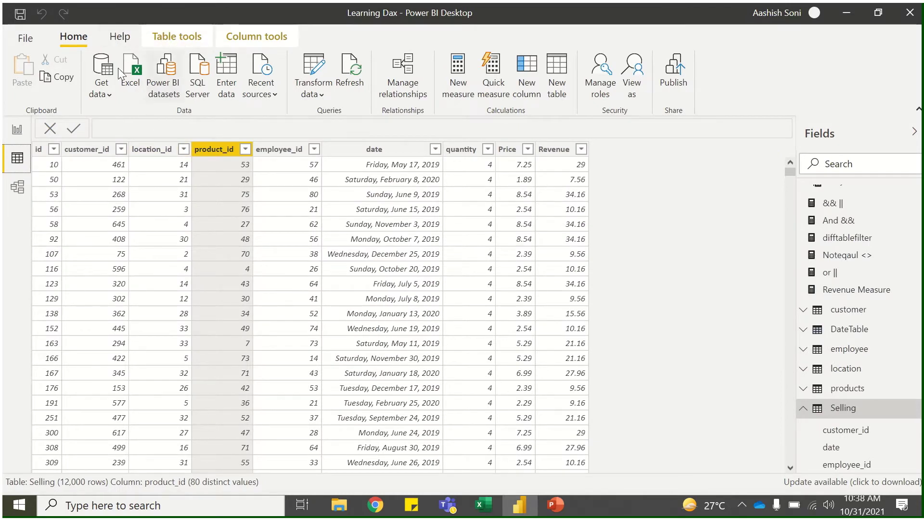
left_click(564, 73)
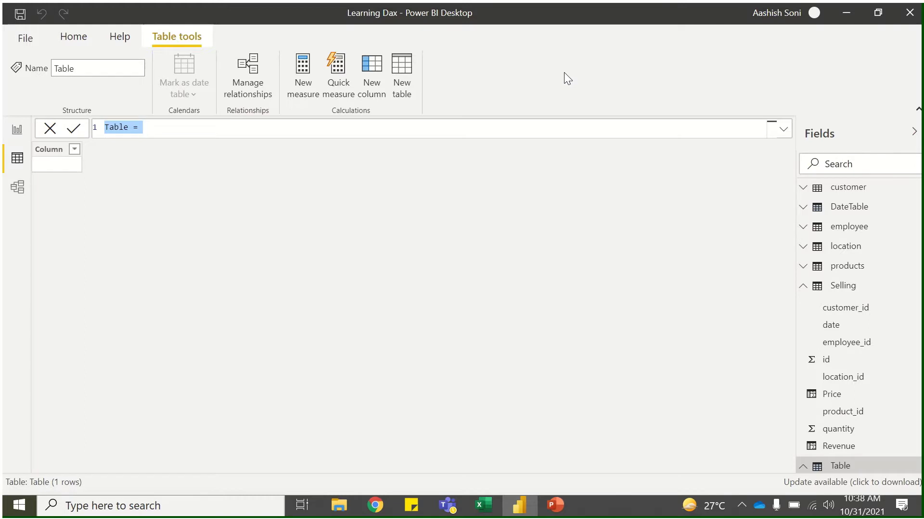
type("Sample ")
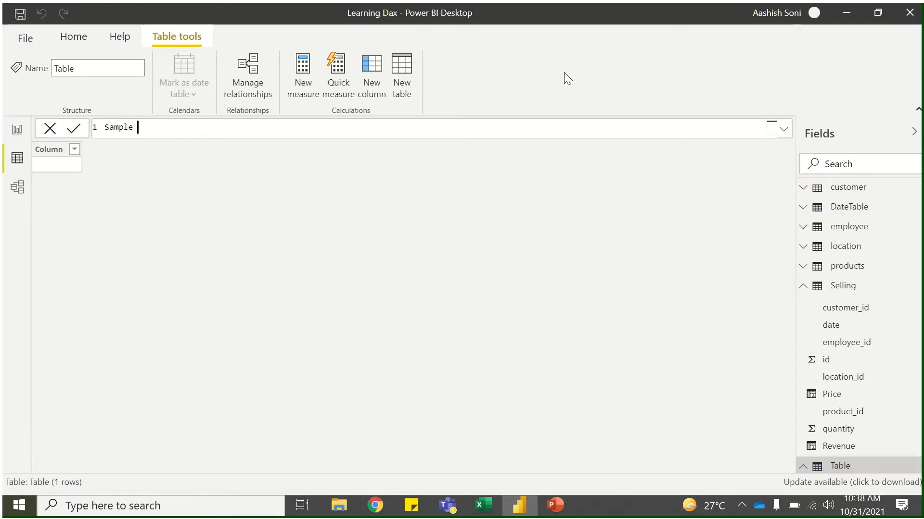
type("Value Function = ")
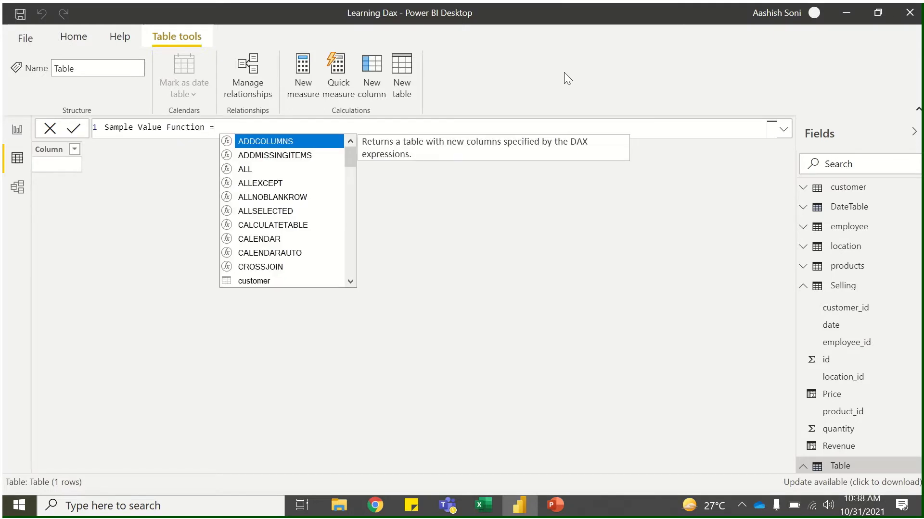
type("Value")
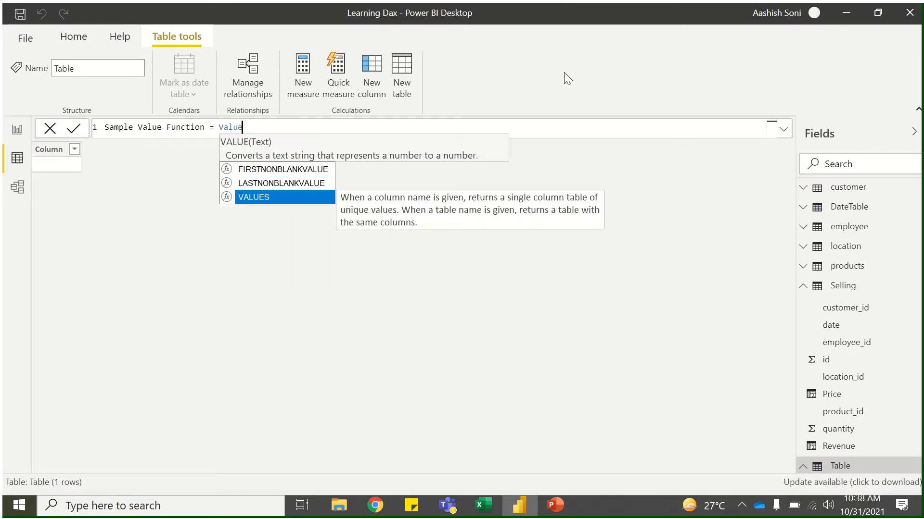
key("Tab")
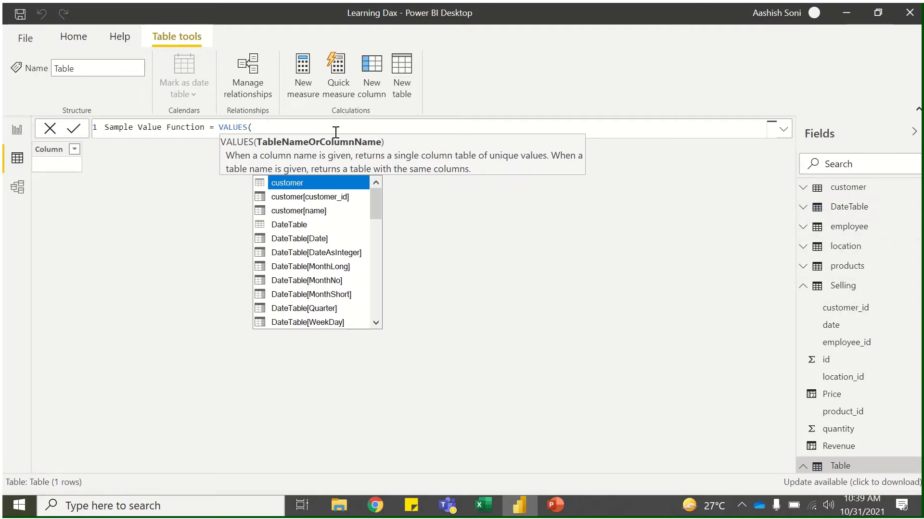
- Complete the table formula with DateTable[YearMonth] as the VALUES argument, commit it and review the resulting rows
type("Date")
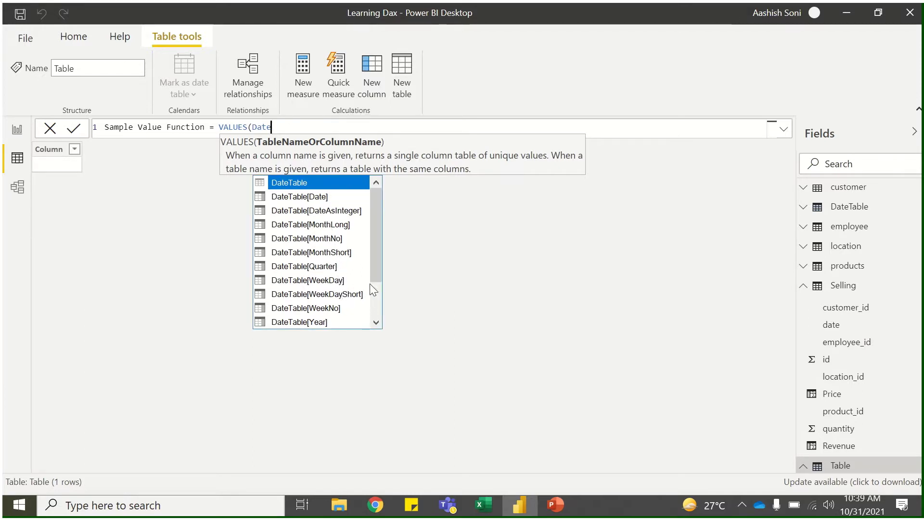
scroll(379, 291, "down", 1)
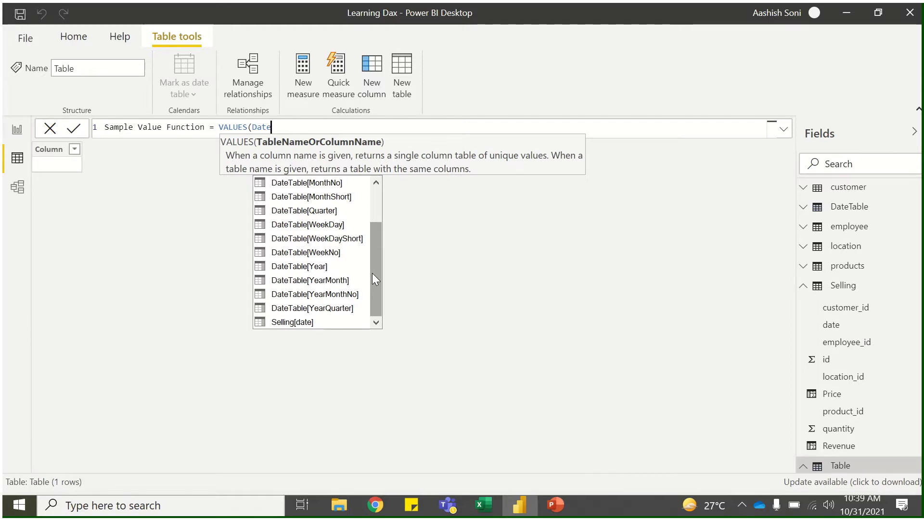
mouse_move(372, 274)
left_mouse_down()
mouse_move(377, 237)
mouse_move(377, 272)
left_mouse_up()
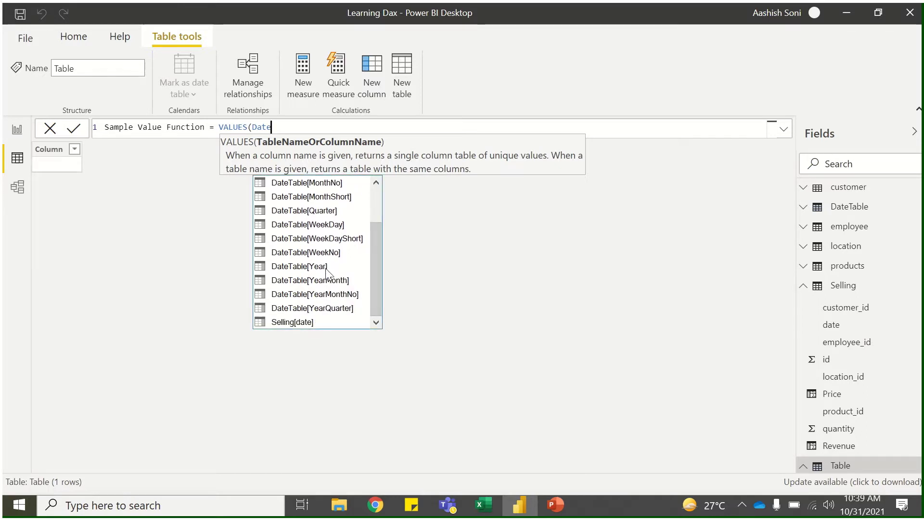
left_click(331, 282)
key("Tab")
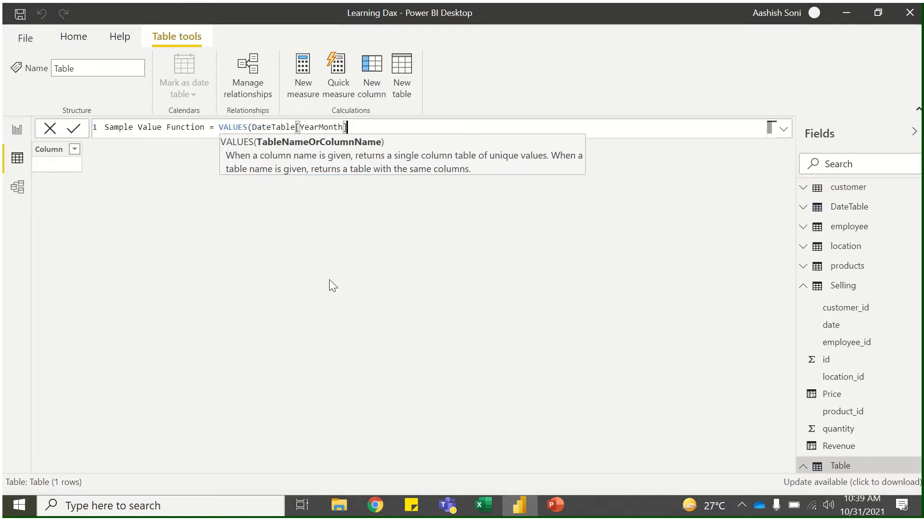
type(")")
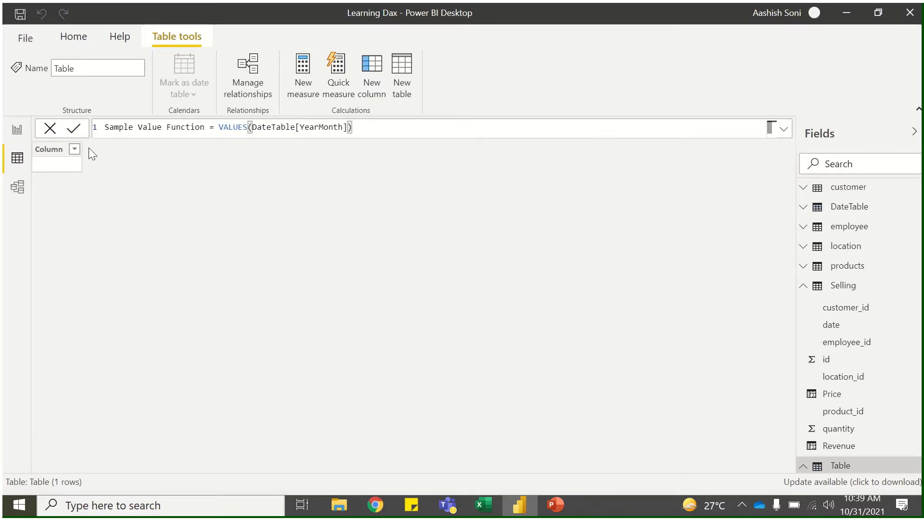
key("Return")
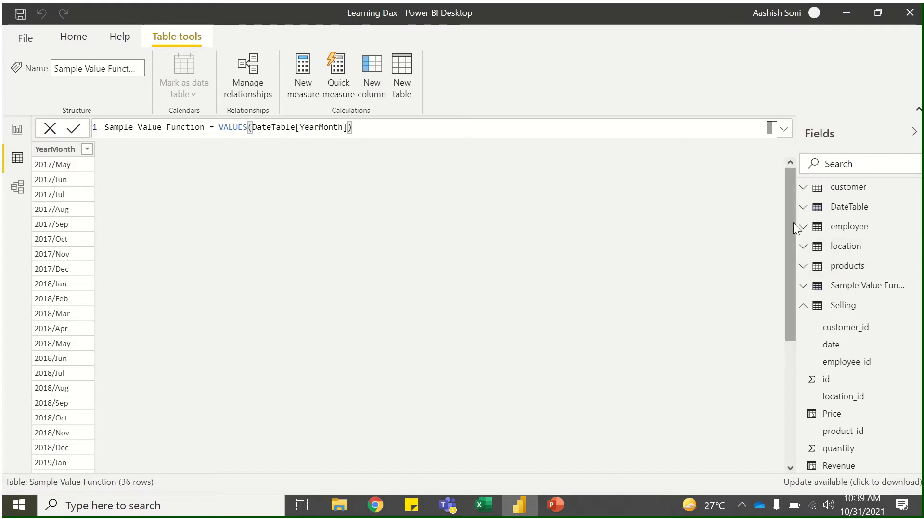
mouse_move(792, 224)
left_mouse_down()
mouse_move(789, 408)
mouse_move(792, 221)
left_mouse_up()
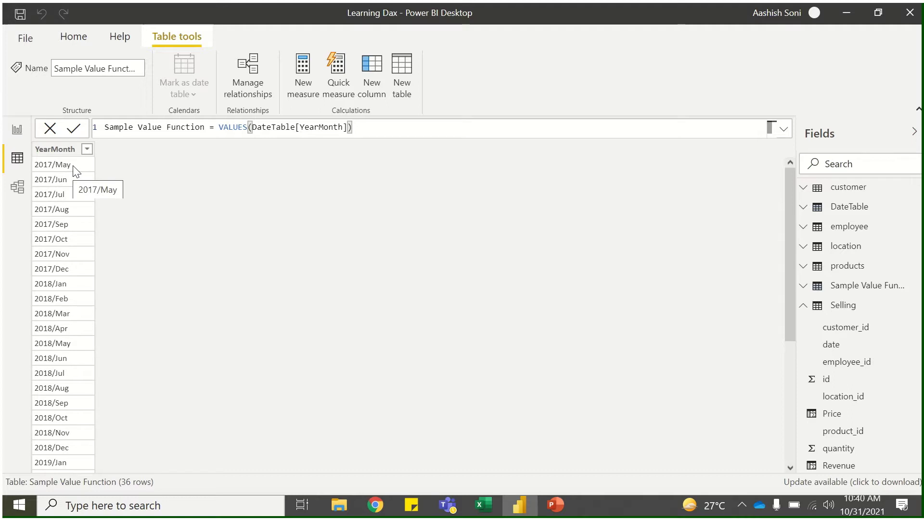
- Replace the VALUES argument with customer[name], commit the formula and look through the resulting table
left_click_drag(251, 127, 344, 127)
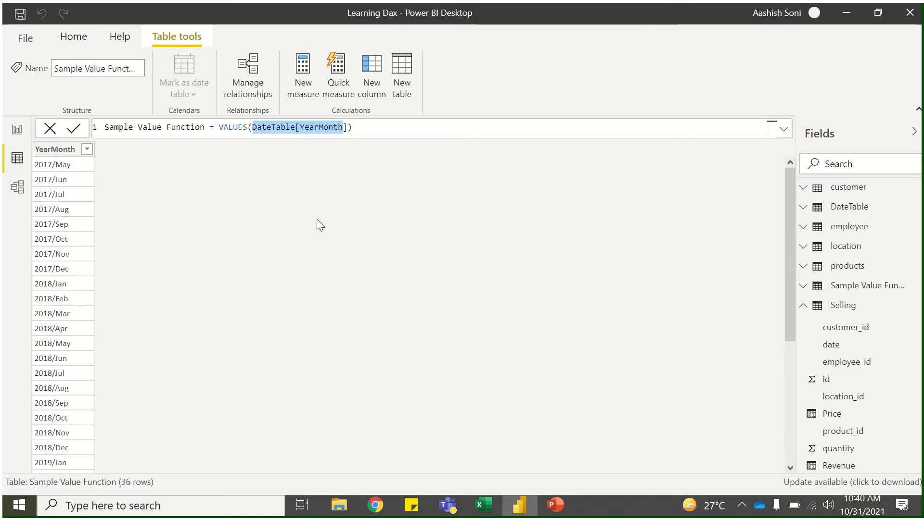
key("shift+Right")
type("cus")
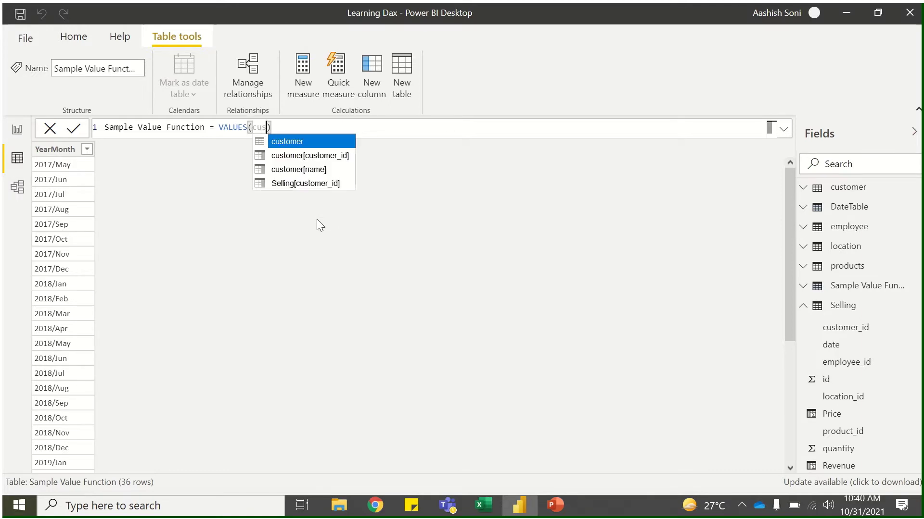
left_click(294, 170)
left_click(73, 128)
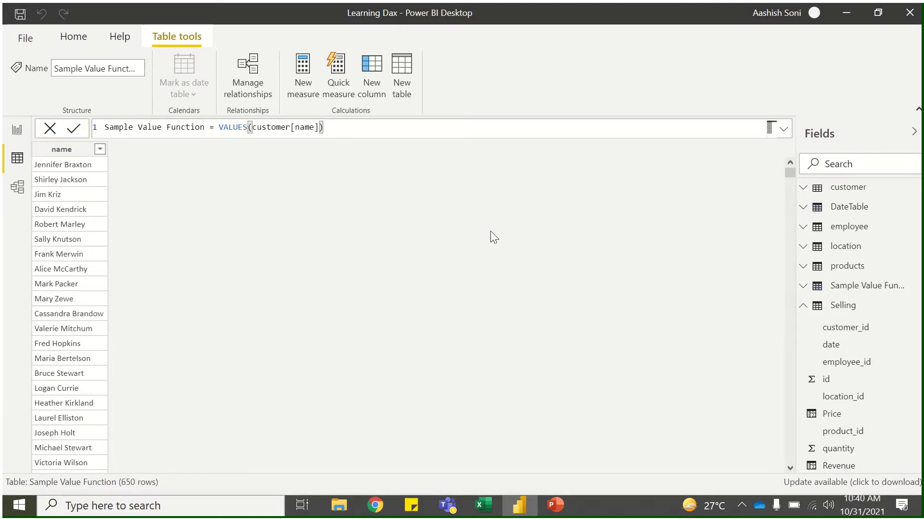
left_click_drag(789, 172, 790, 445)
left_click_drag(792, 226, 798, 109)
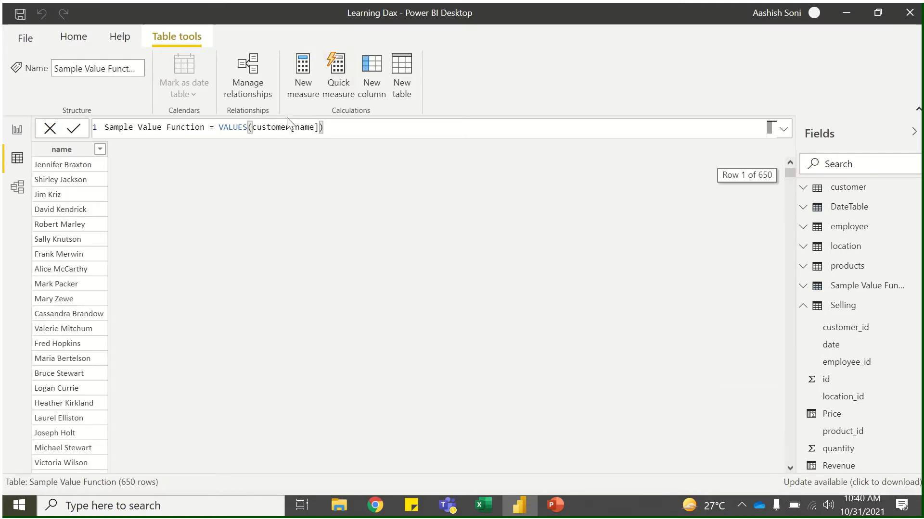
- Change the VALUES argument to products[product_id], commit the formula and look through the resulting table
left_click(257, 127)
left_click_drag(252, 127, 319, 127)
type("prod")
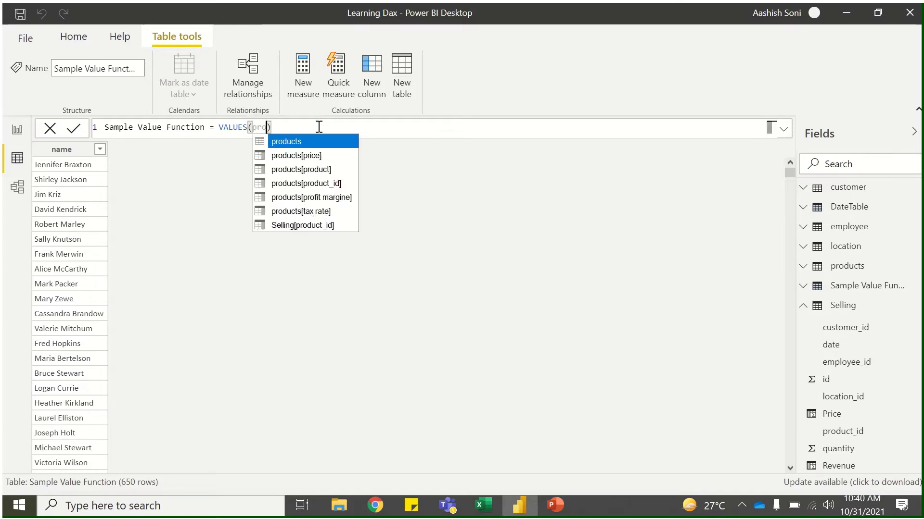
double_click(322, 183)
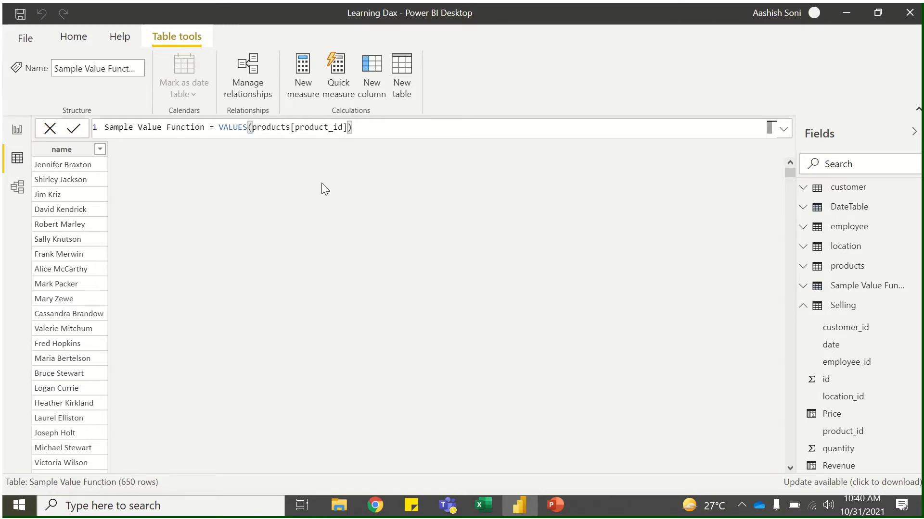
left_click(73, 128)
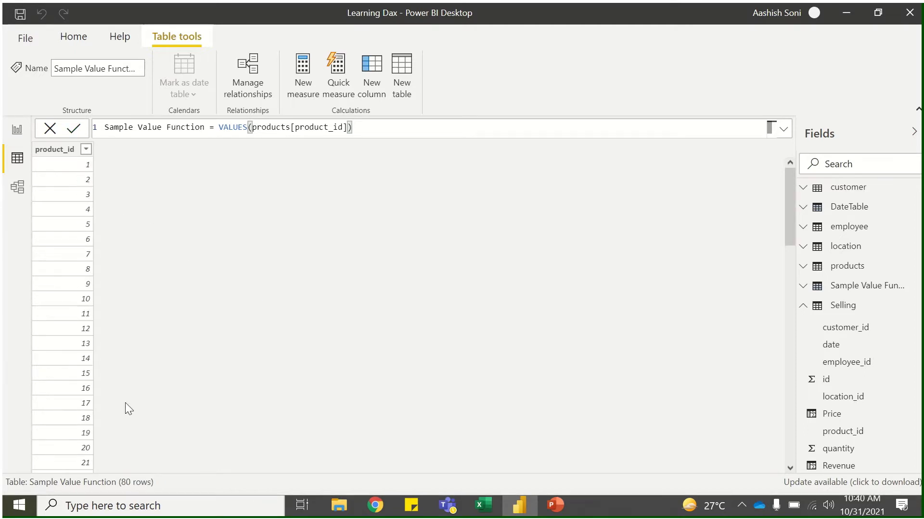
left_click_drag(786, 226, 804, 204)
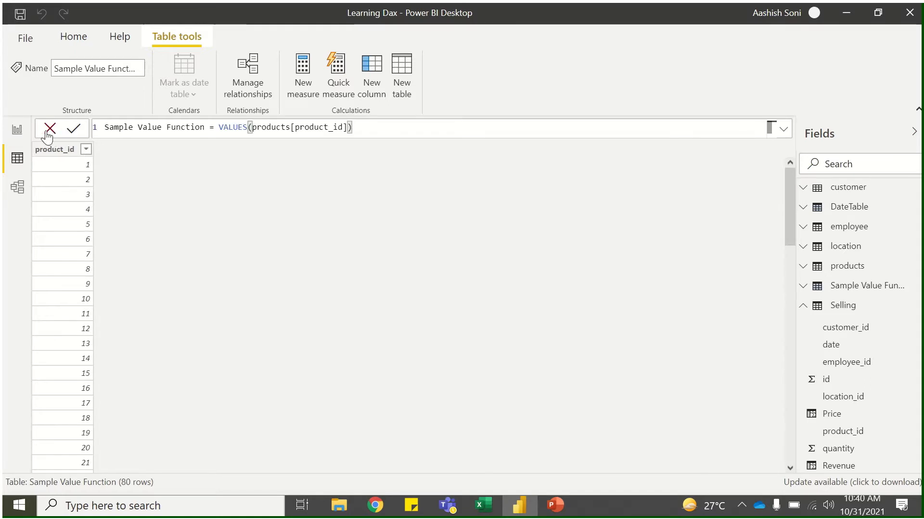
- Return to Report view and add a new measure to the Key Measures table
left_click(18, 133)
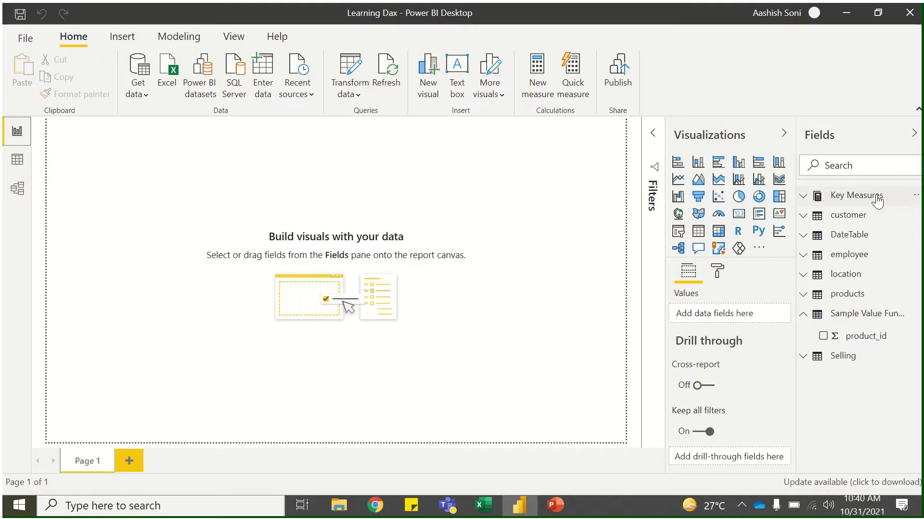
left_click(914, 199)
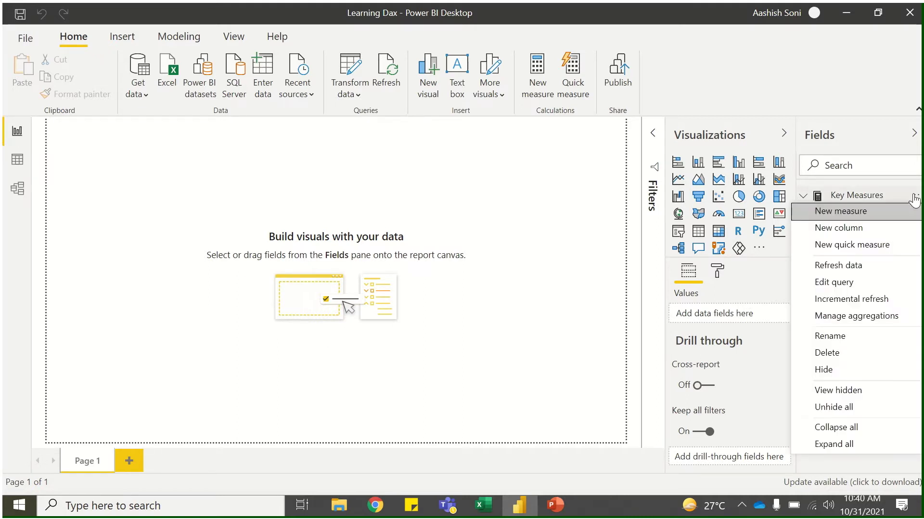
left_click(876, 212)
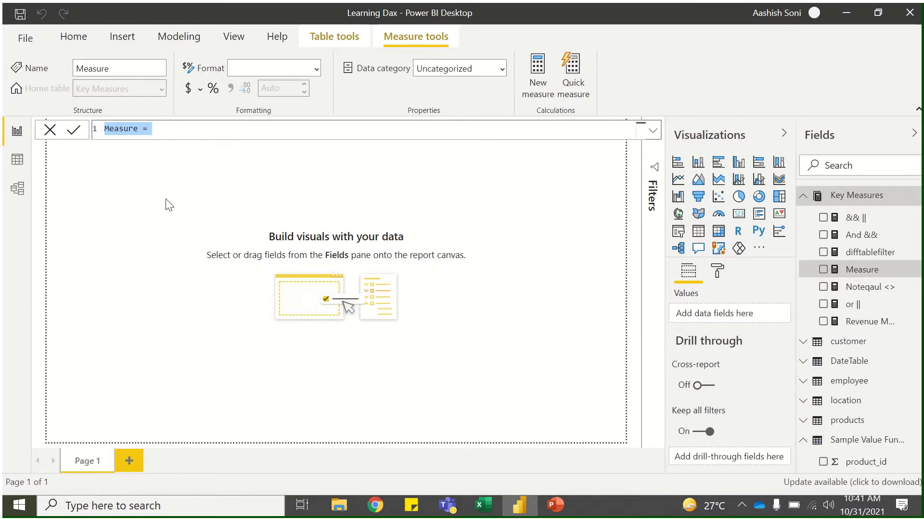
- Name the new measure Avg Qtr Revenue in its formula
type("Avg")
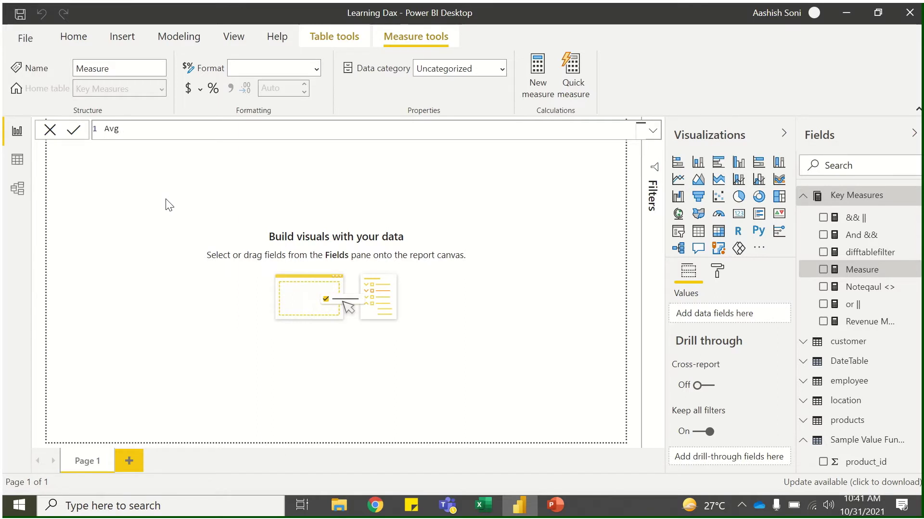
type(" Qutr Mesa")
key("BackSpace")
key("BackSpace")
type("asure")
type(" =")
left_click(139, 130)
key("BackSpace")
key("BackSpace")
type("t")
left_click(202, 130)
double_click(155, 133)
type("Revenue")
- Start the measure's expression with AVERAGEX, using VALUES(DateTable[Quarter]) as its table argument
type("Avg")
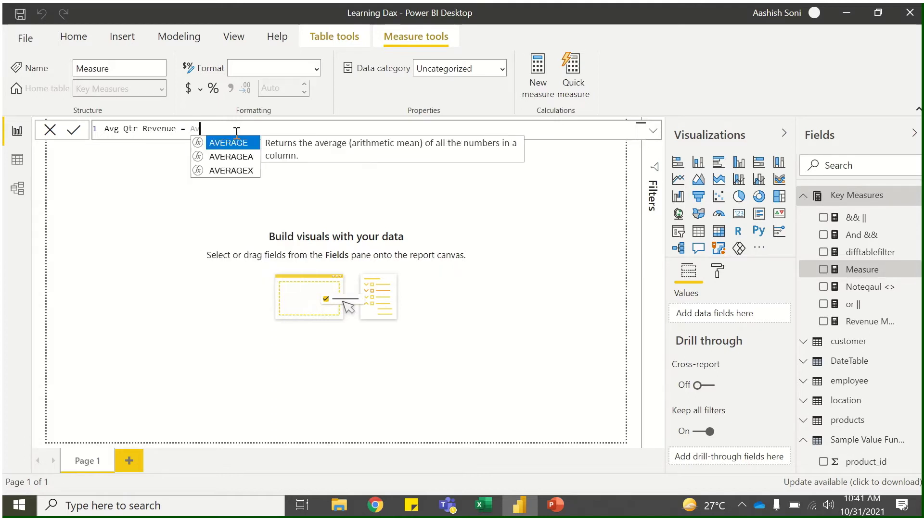
key("BackSpace")
key("Down")
key("Down")
key("Tab")
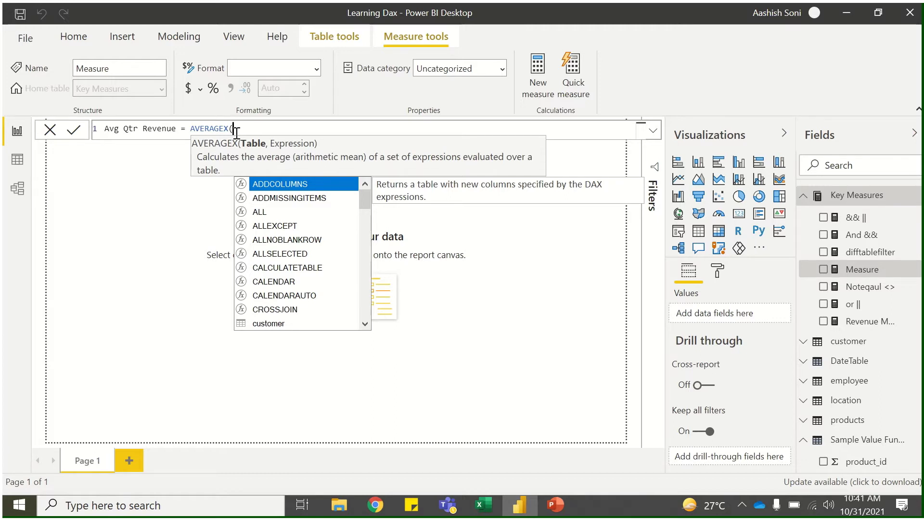
type("v")
key("Tab")
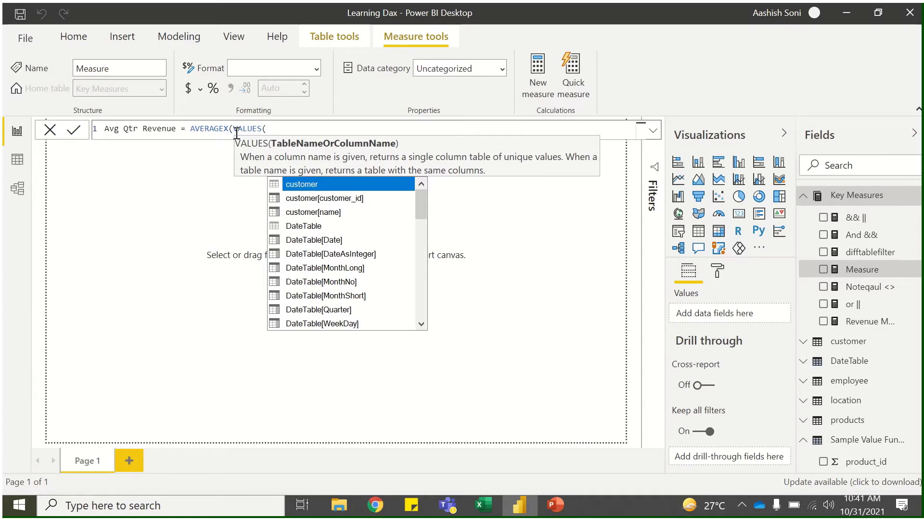
type("date")
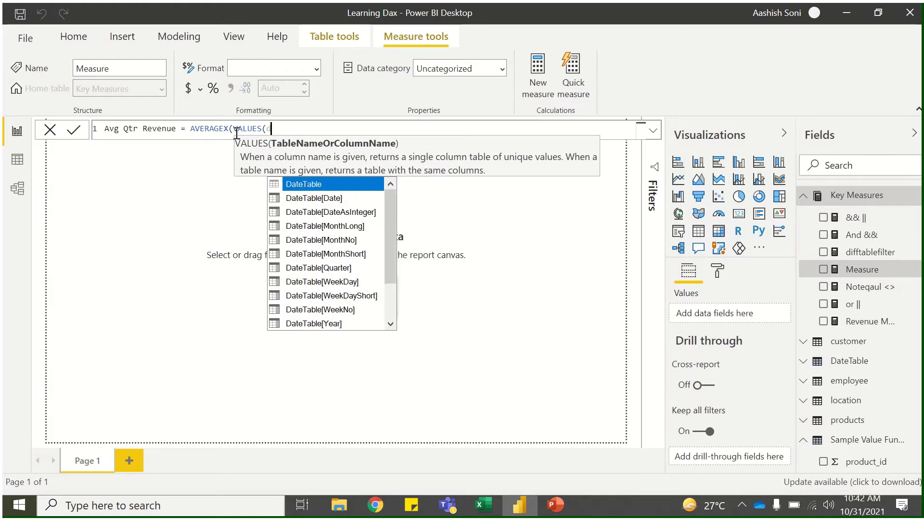
left_click(328, 270)
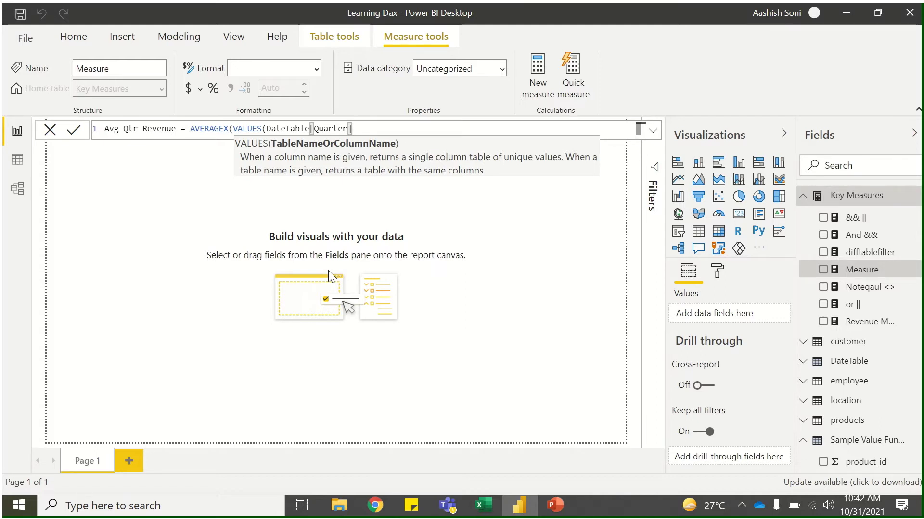
type("),")
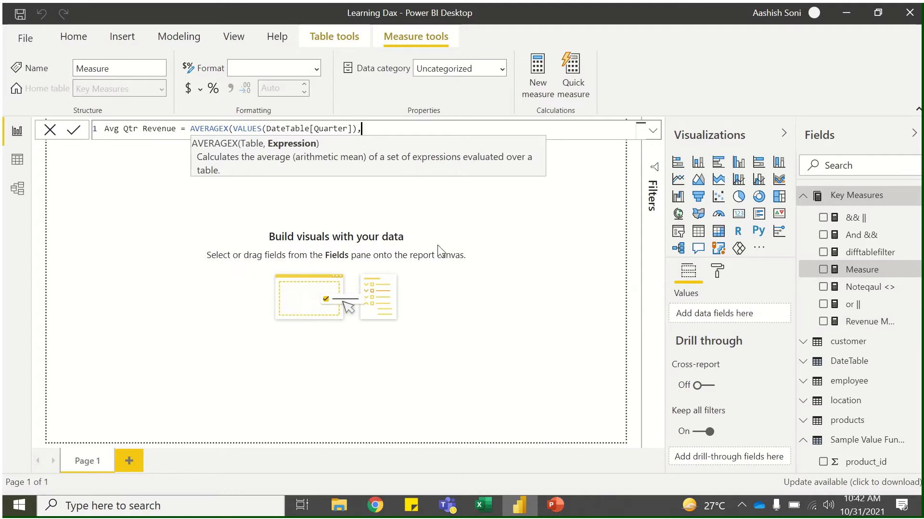
- Supply 'Key Measures'[Revenue Measure] as the AVERAGEX expression, close the formula and commit the measure
type("rev")
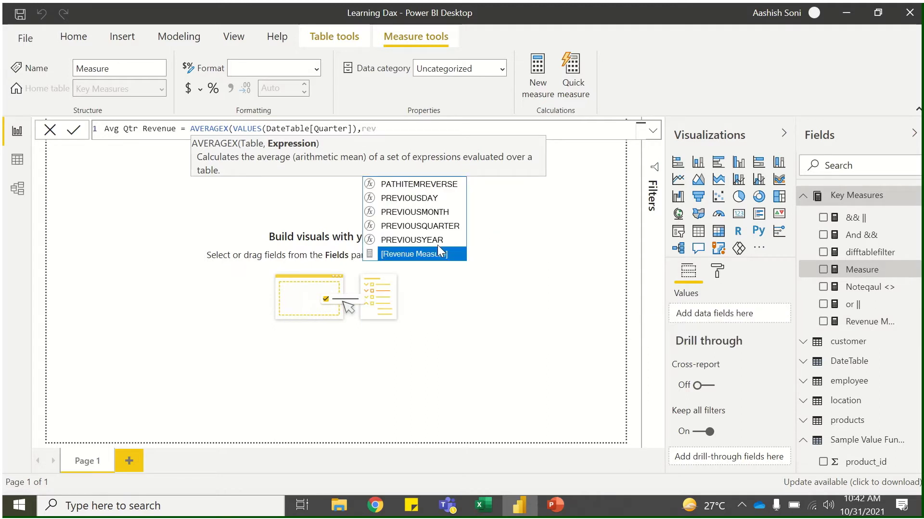
key("BackSpace")
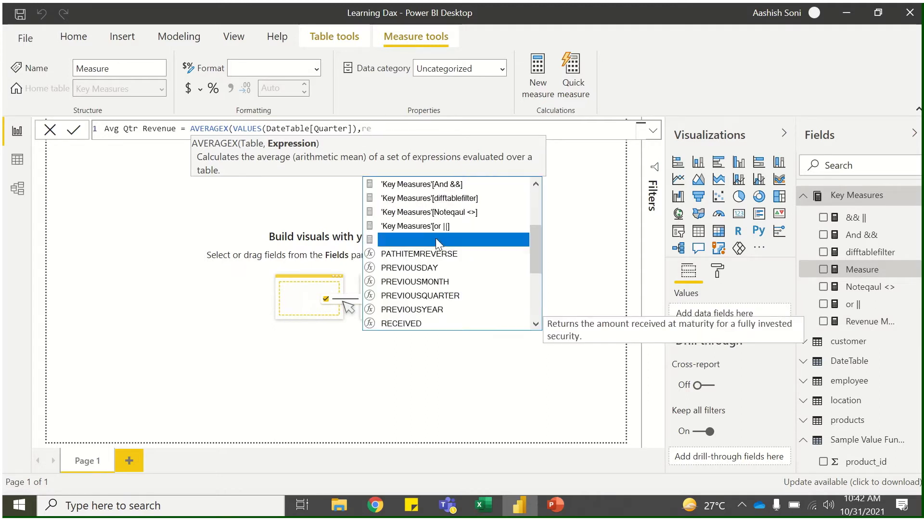
left_click(435, 238)
type(")")
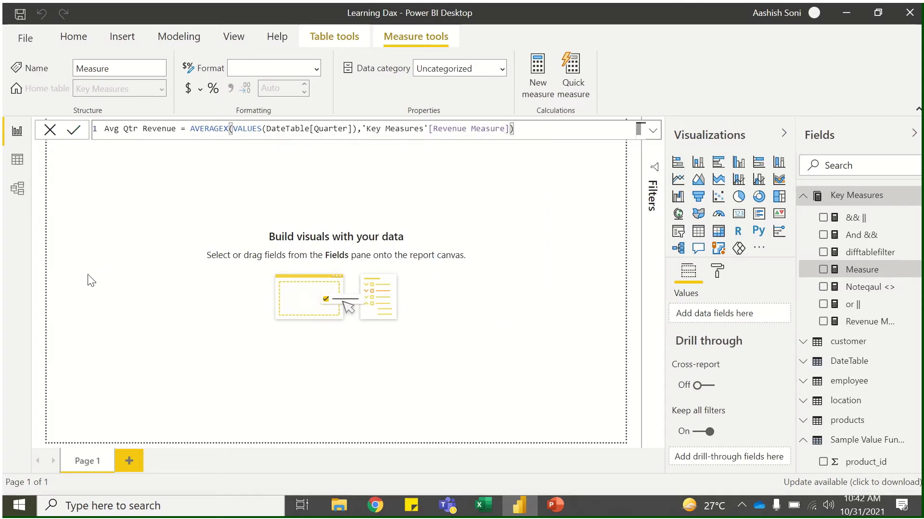
key("Return")
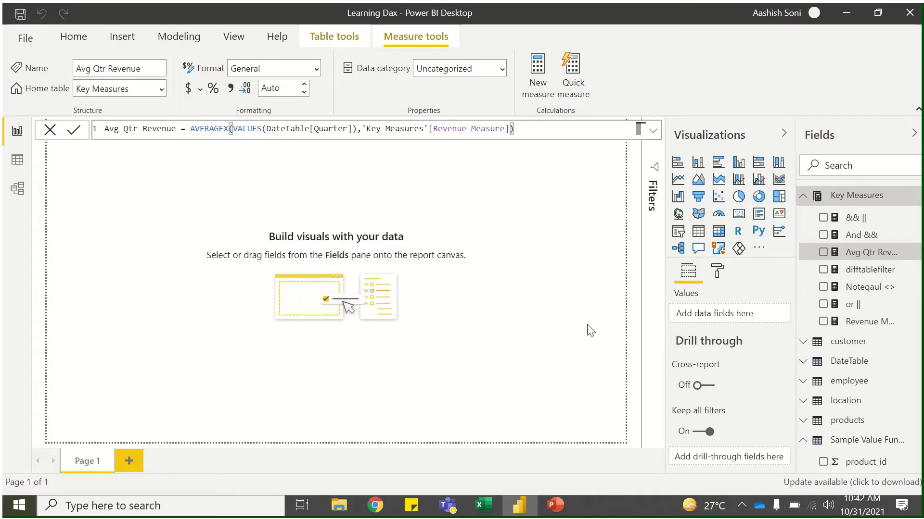
- Add a table visual to the report page showing Revenue Measure and Avg Qtr Revenue
left_click(570, 296)
left_click(700, 233)
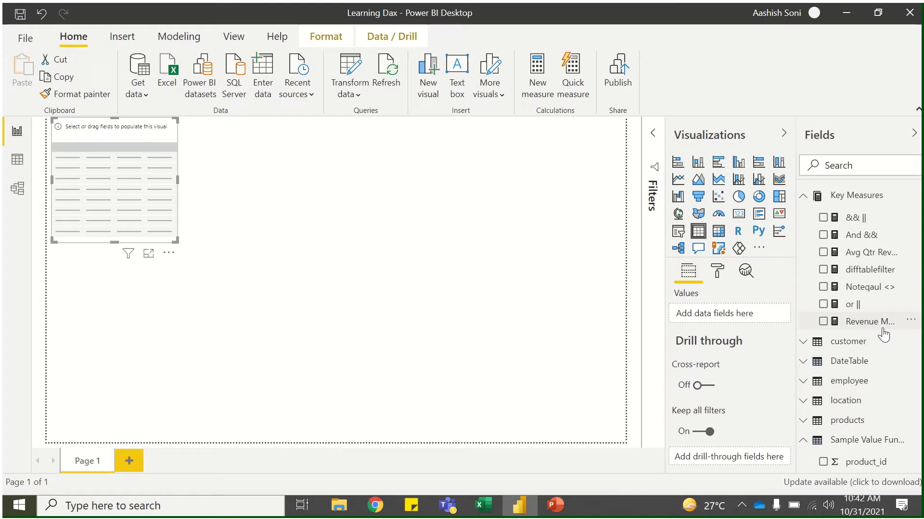
left_click_drag(883, 329, 111, 198)
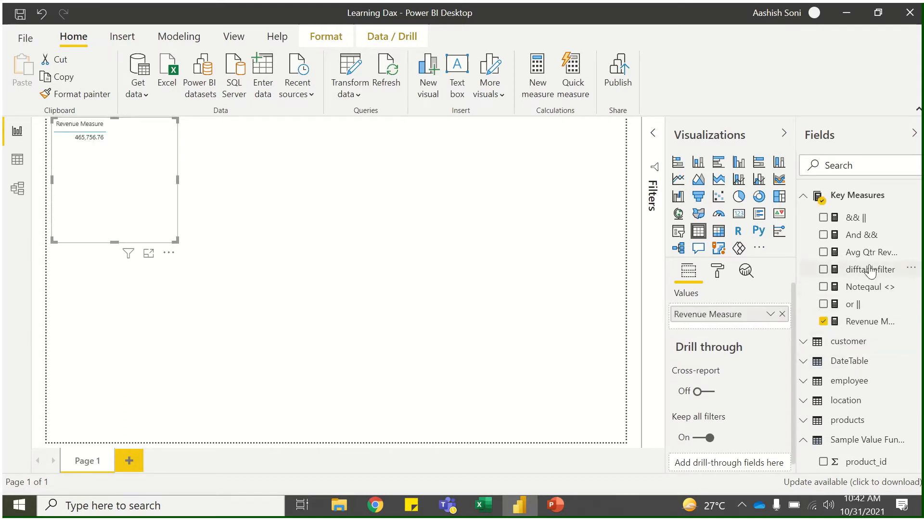
left_click_drag(872, 253, 157, 200)
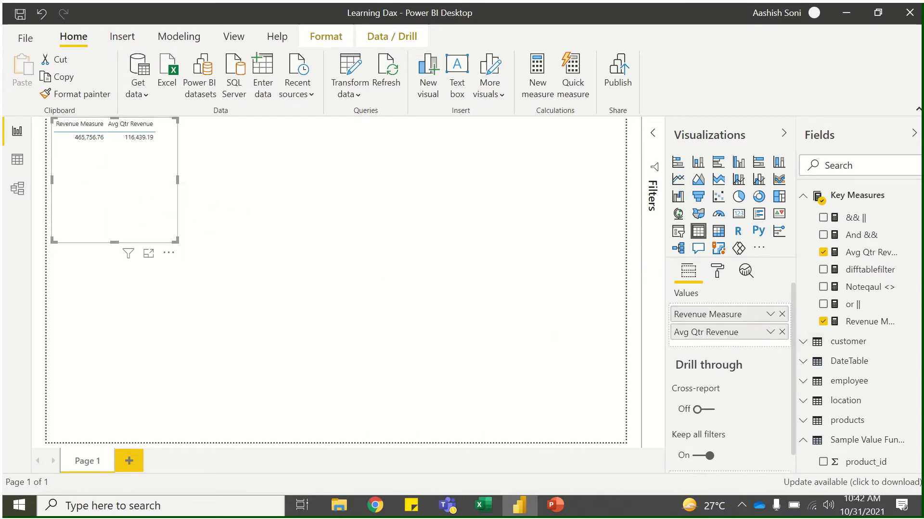
- Add the customer name as the table visual's first column, then enlarge the visual and move it toward the page's middle
left_click(856, 347)
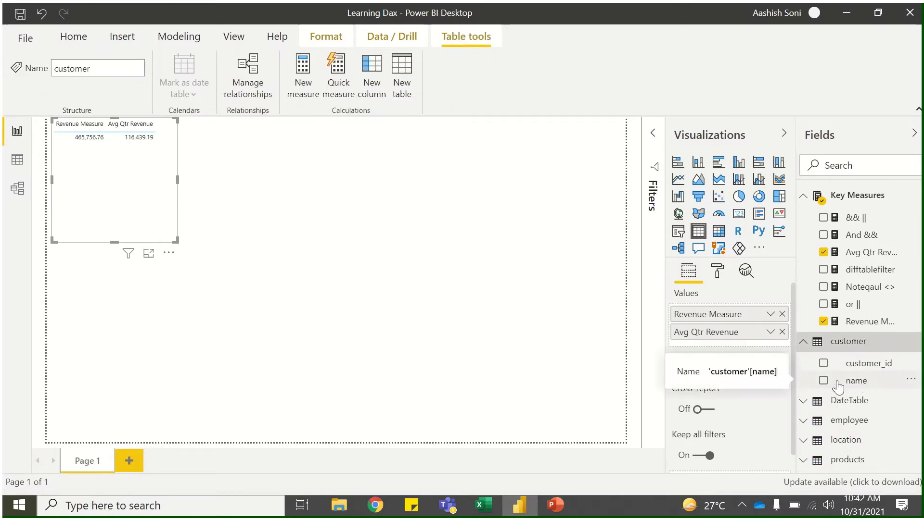
left_click_drag(837, 385, 722, 313)
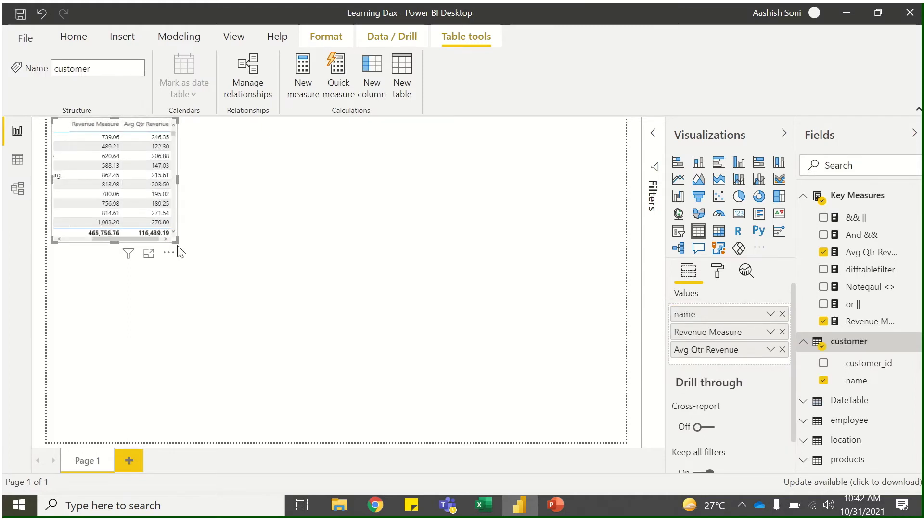
left_click_drag(176, 241, 288, 337)
left_click_drag(269, 305, 322, 331)
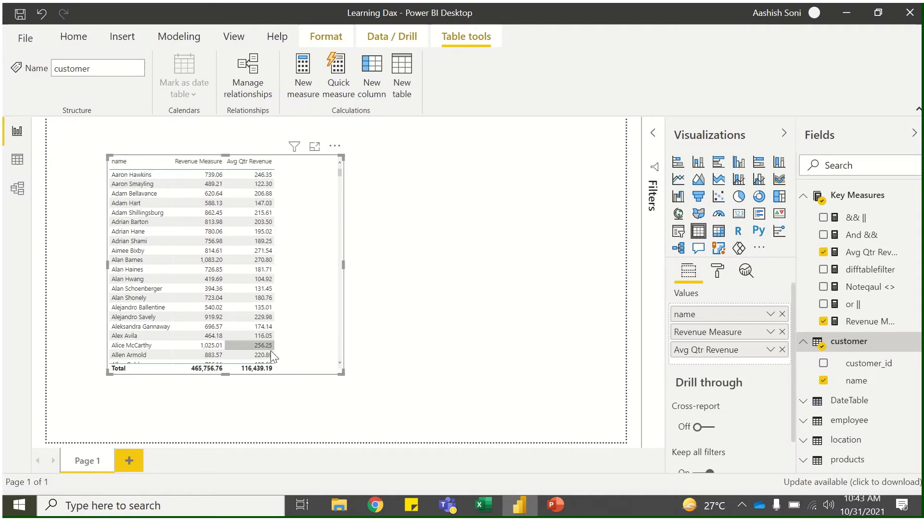
mouse_move(339, 175)
left_mouse_down()
mouse_move(344, 209)
mouse_move(340, 166)
left_mouse_up()
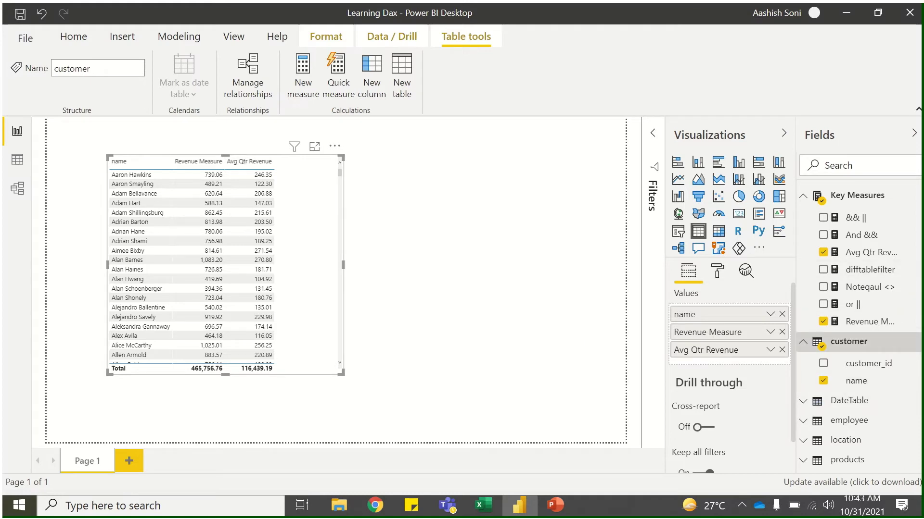
- Replace the customer name column in the table visual with the employee table's name field
scroll(813, 375, "down", 3)
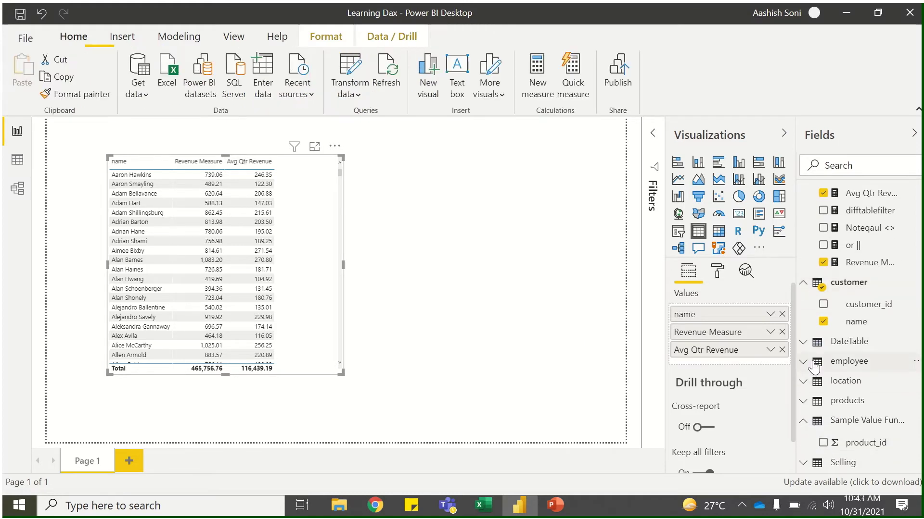
left_click(803, 363)
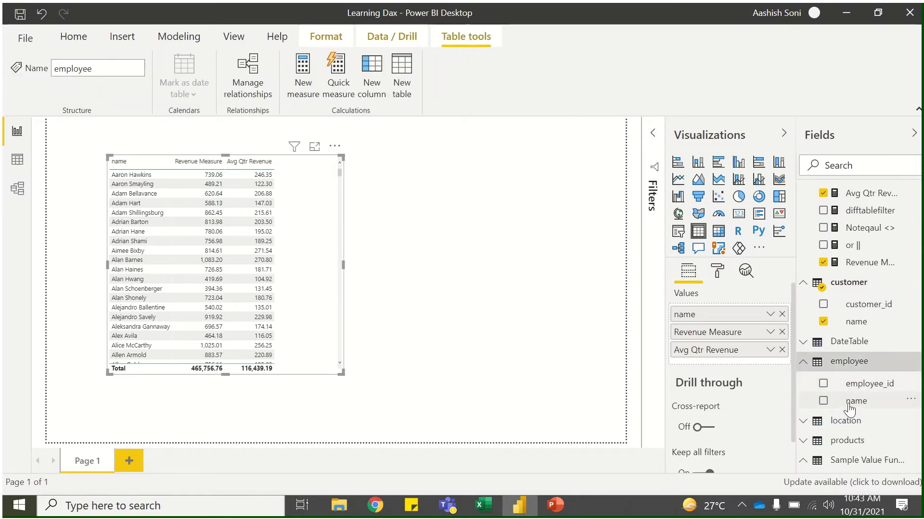
left_click_drag(852, 404, 741, 317)
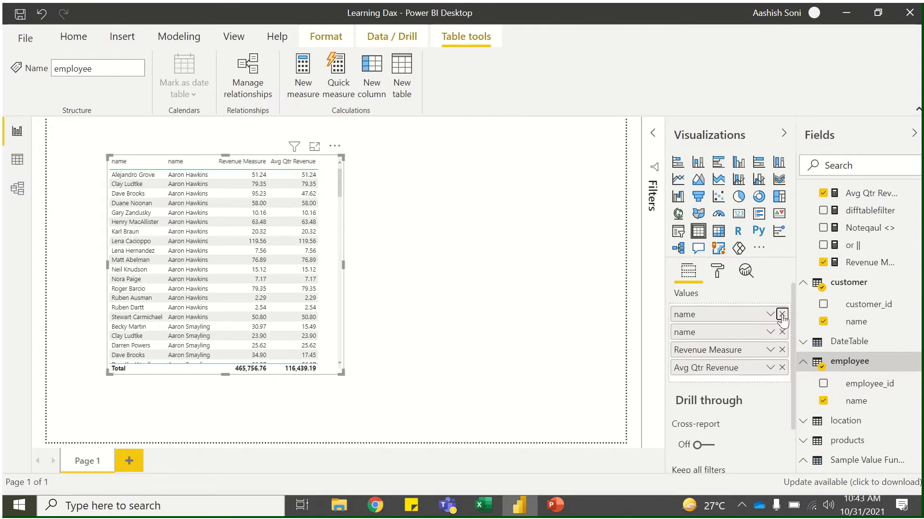
left_click(781, 314)
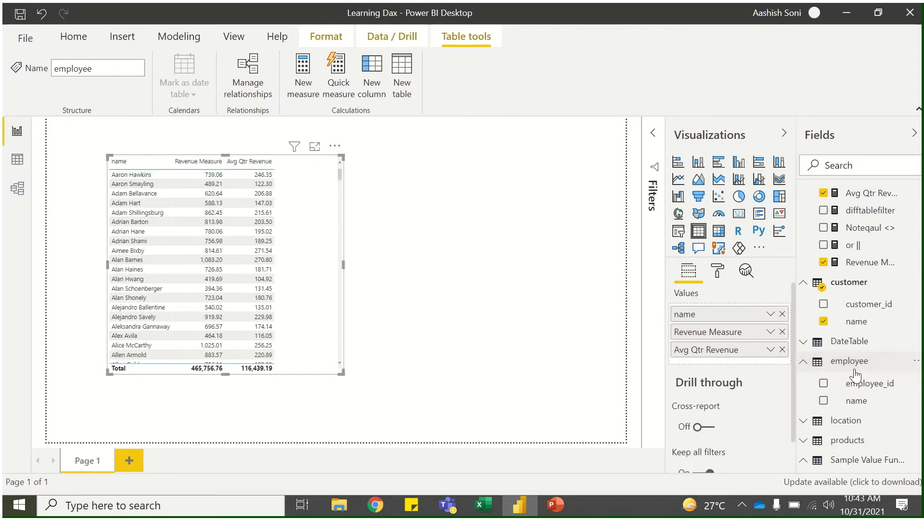
left_click_drag(855, 403, 782, 326)
left_click(782, 314)
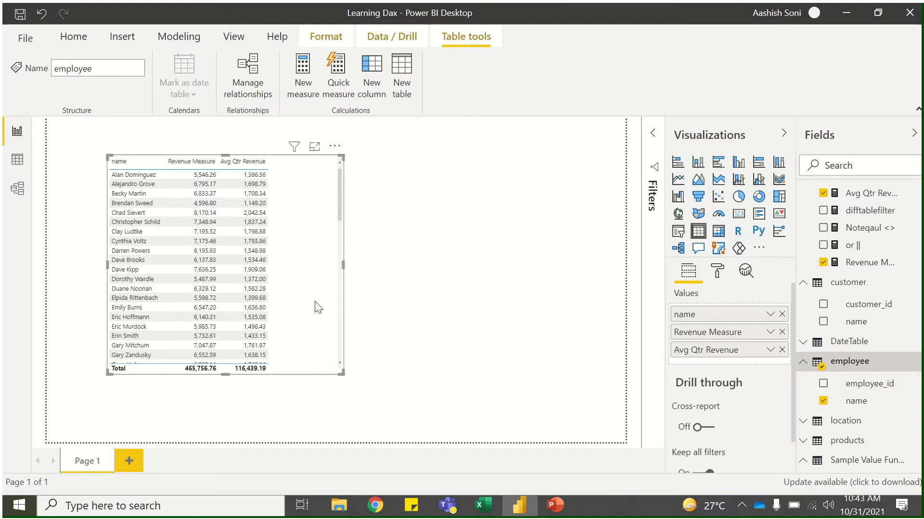
left_click(416, 289)
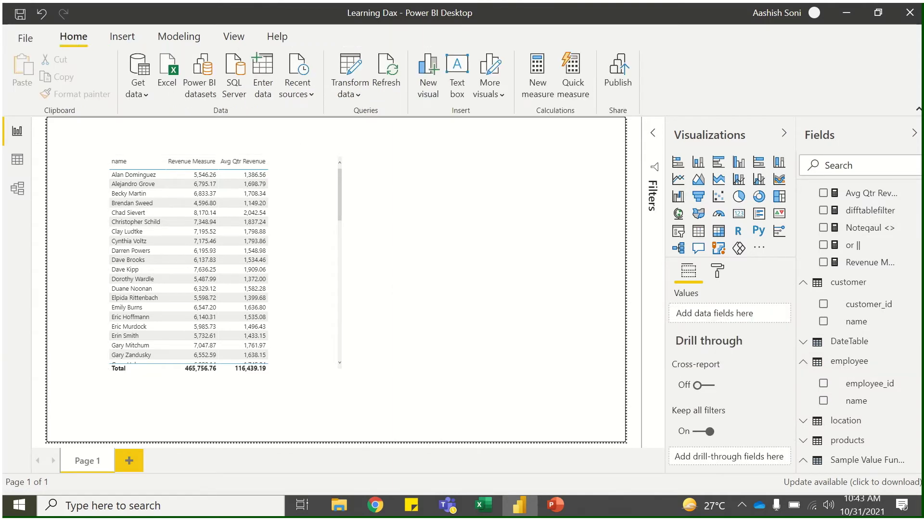
left_click(803, 283)
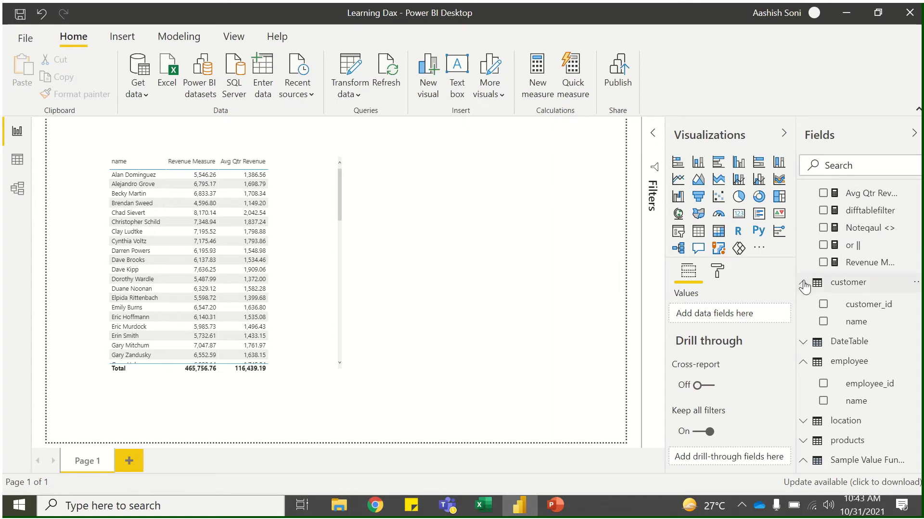
left_click(565, 322)
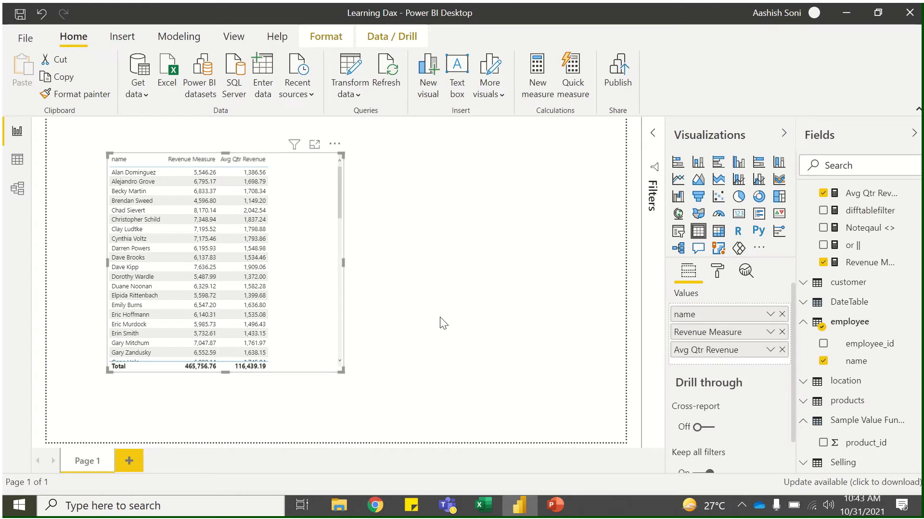
- Change the name of the Avg Qtr Revenue measure to Avg yearly Revenue in its formula
left_click(866, 194)
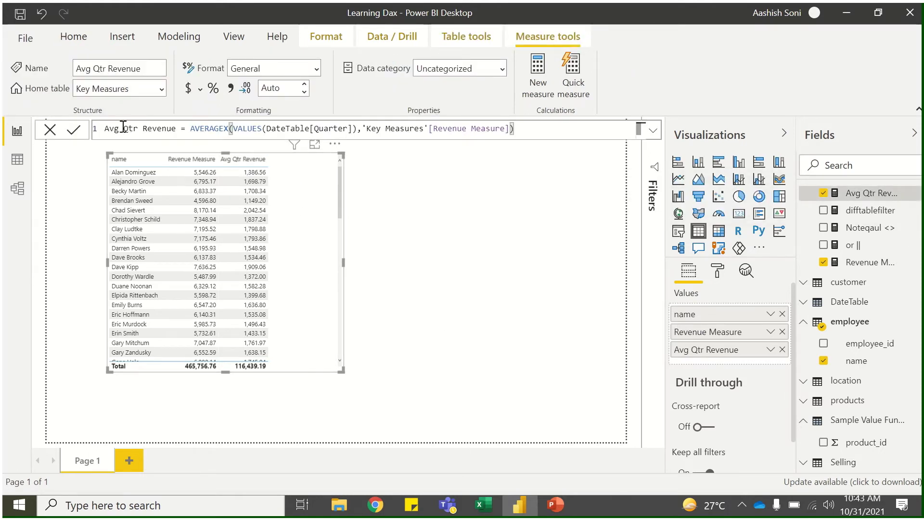
left_click_drag(120, 129, 125, 129)
type("Y")
key("Delete")
key("Delete")
type("early")
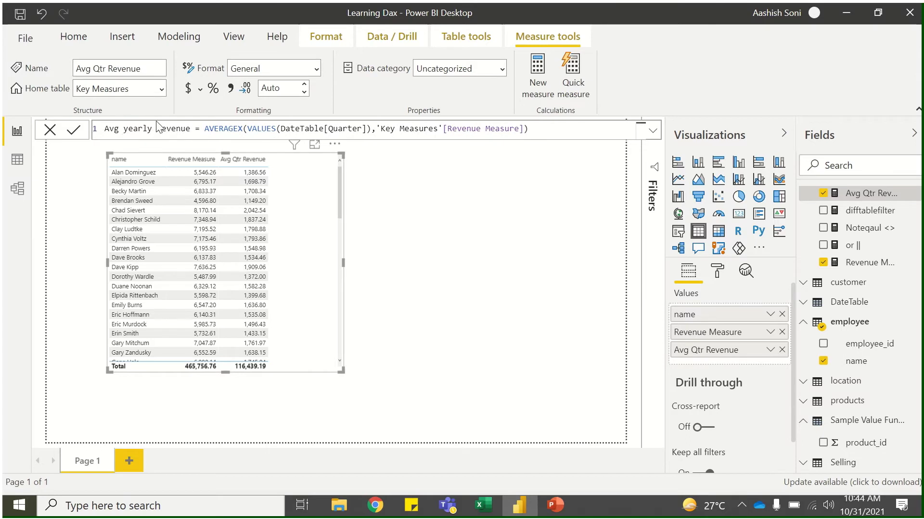
- Replace the VALUES argument of the yearly revenue measure with DateTable[Year] and commit the formula
left_click(309, 128)
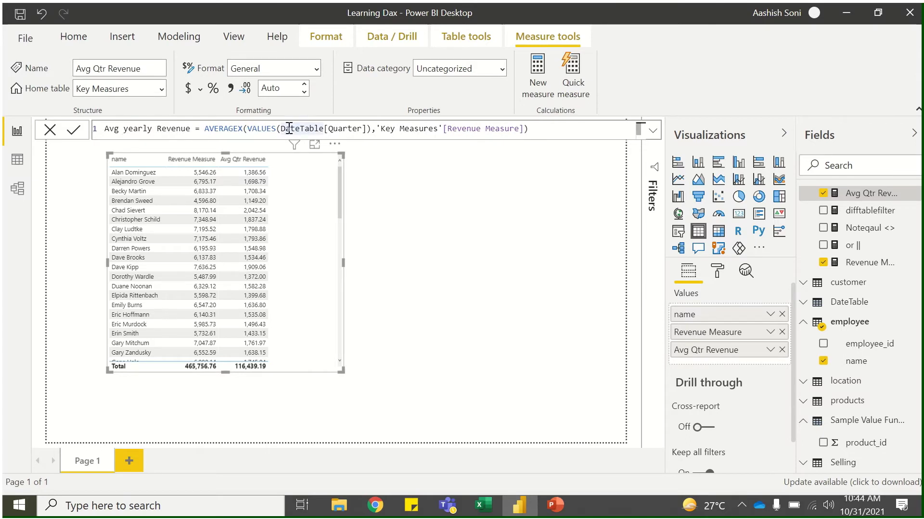
left_click_drag(283, 129, 368, 130)
type("date")
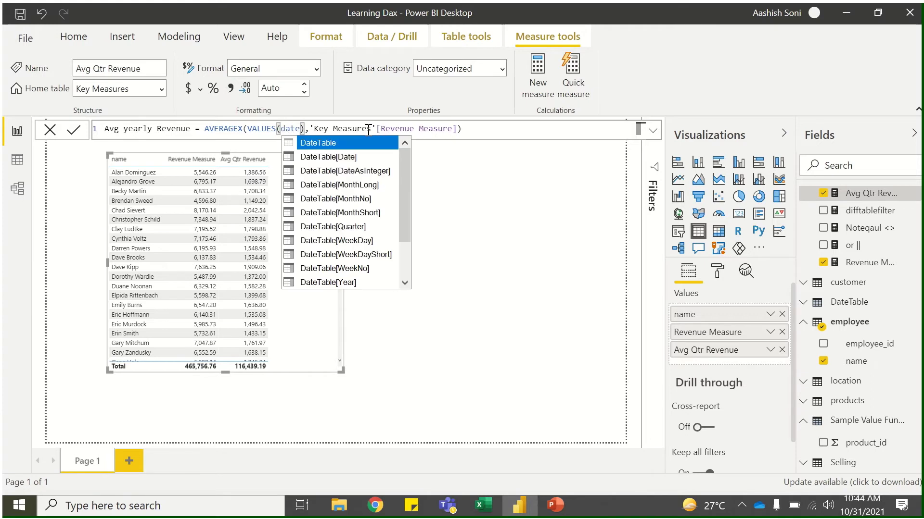
left_click(365, 281)
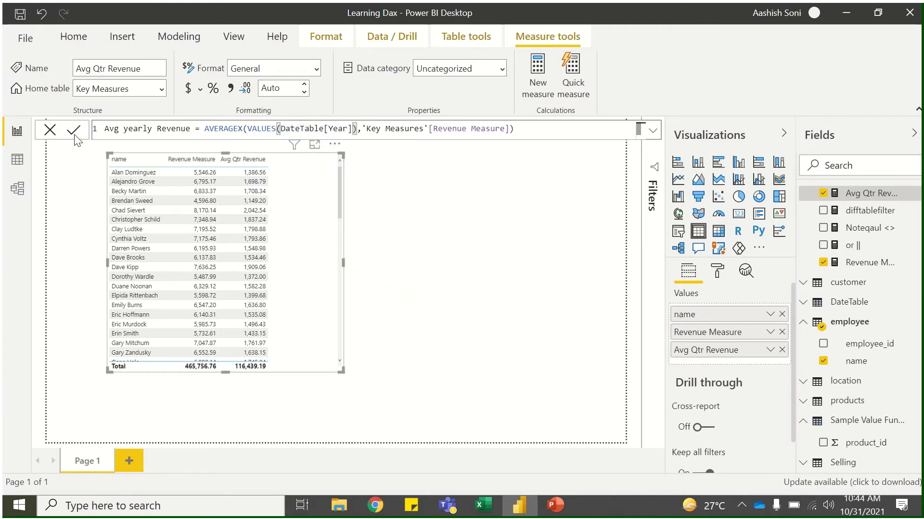
key("Return")
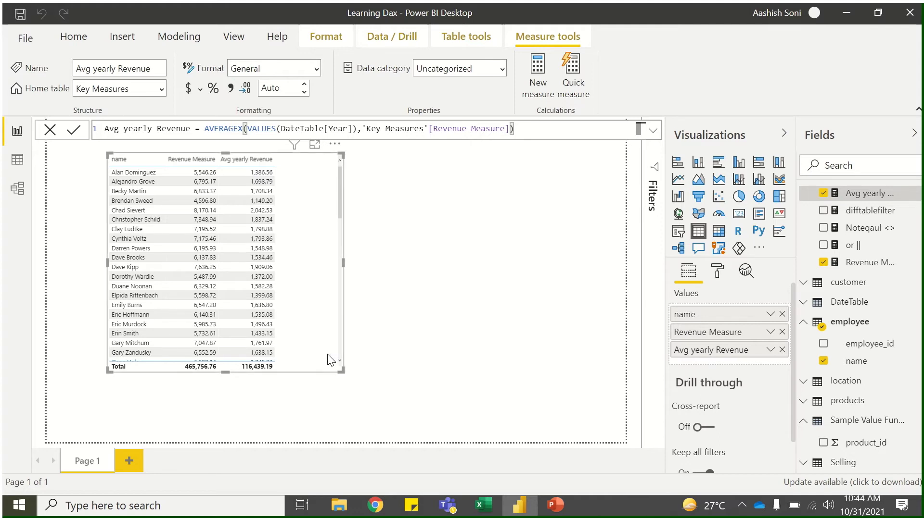
left_click(402, 362)
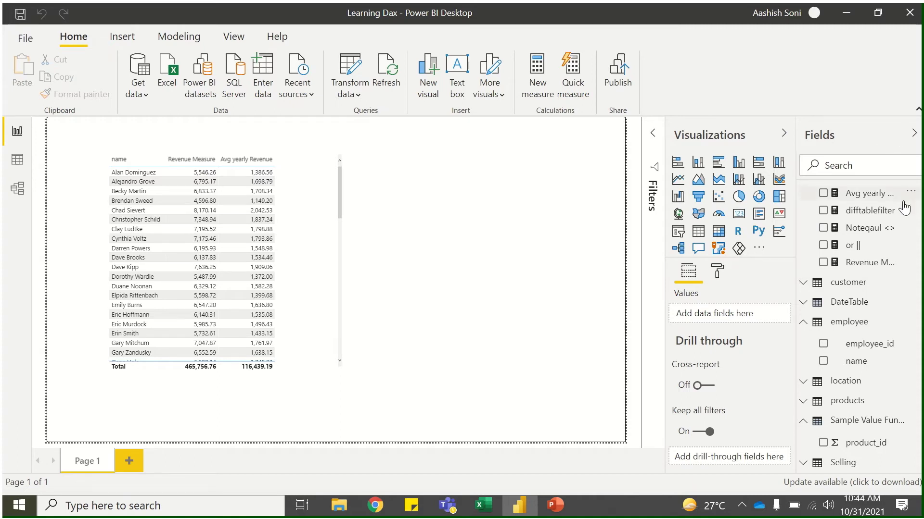
- Create a new measure in the Key Measures table and name it Rank by yearly
left_click(911, 194)
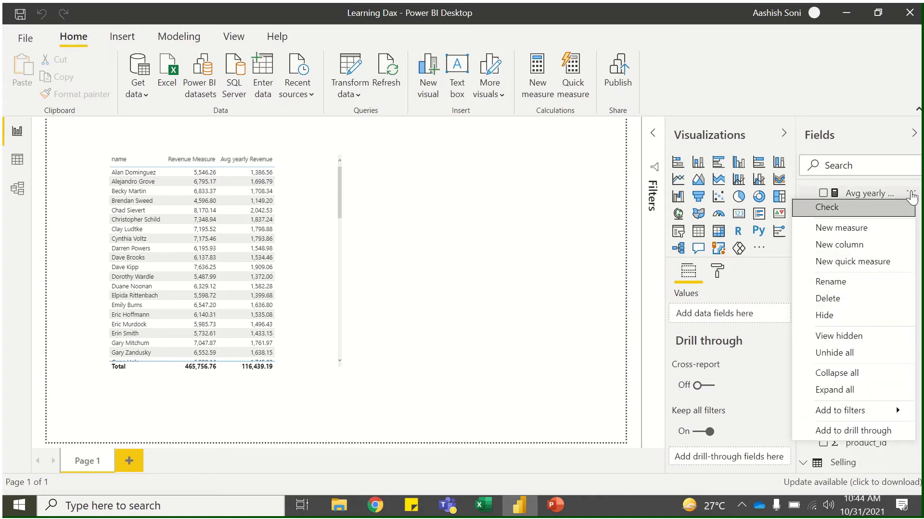
left_click(881, 227)
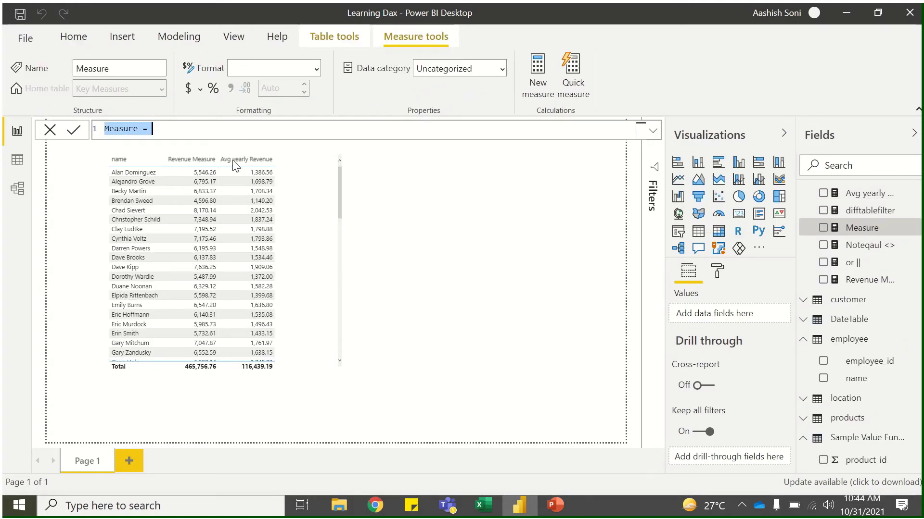
double_click(130, 132)
type("Ra")
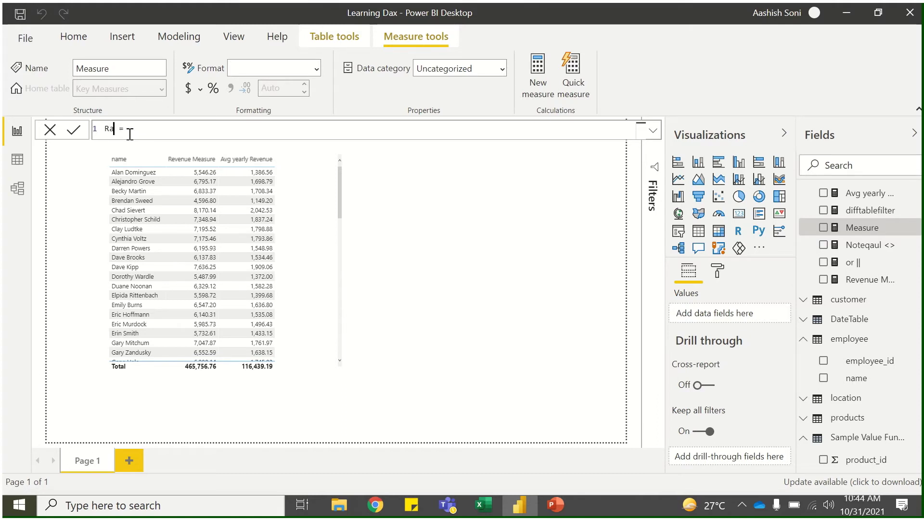
type("nk by yearly")
- Define the Rank by yearly measure as RANKX(customer,[Avg yearly Revenue]) and commit it
left_click(214, 131)
type("Rank")
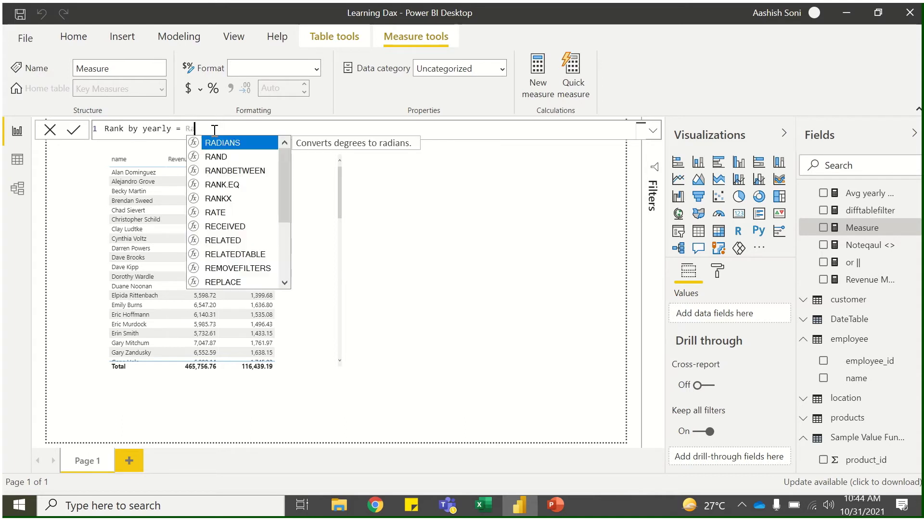
left_click(219, 158)
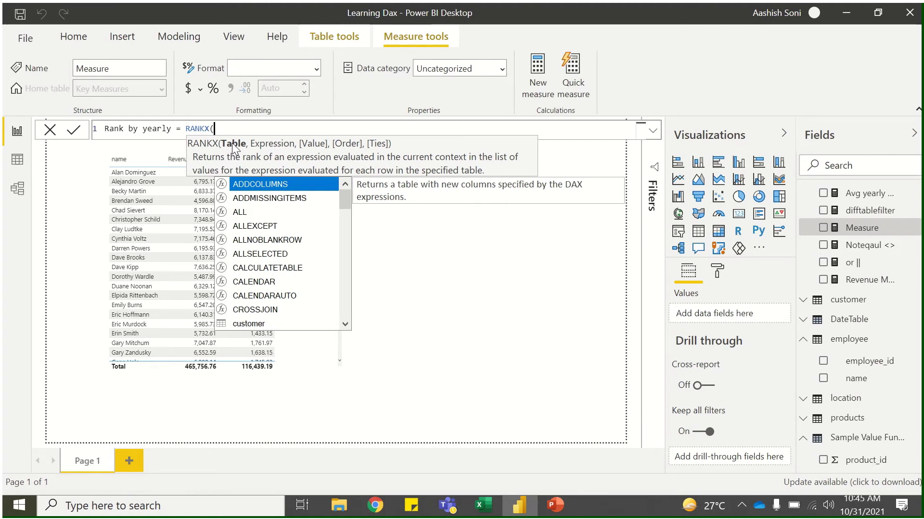
type("customer,")
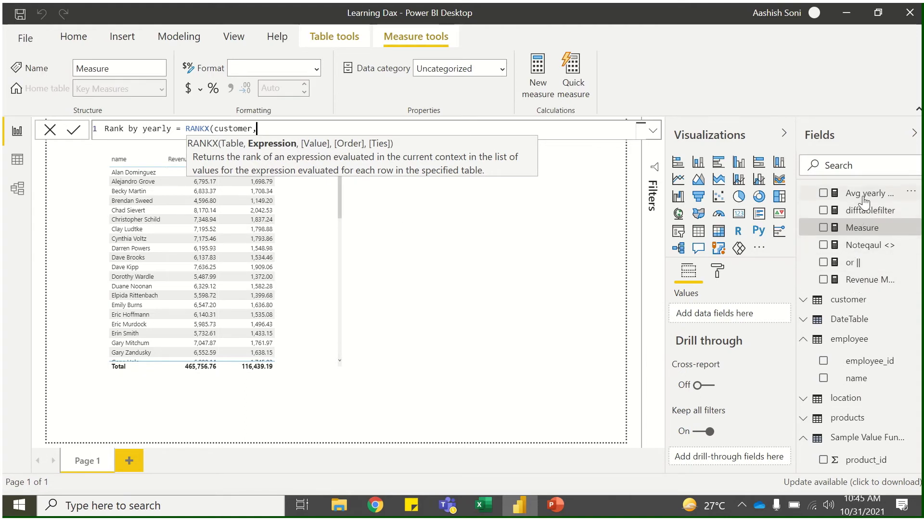
type("avg")
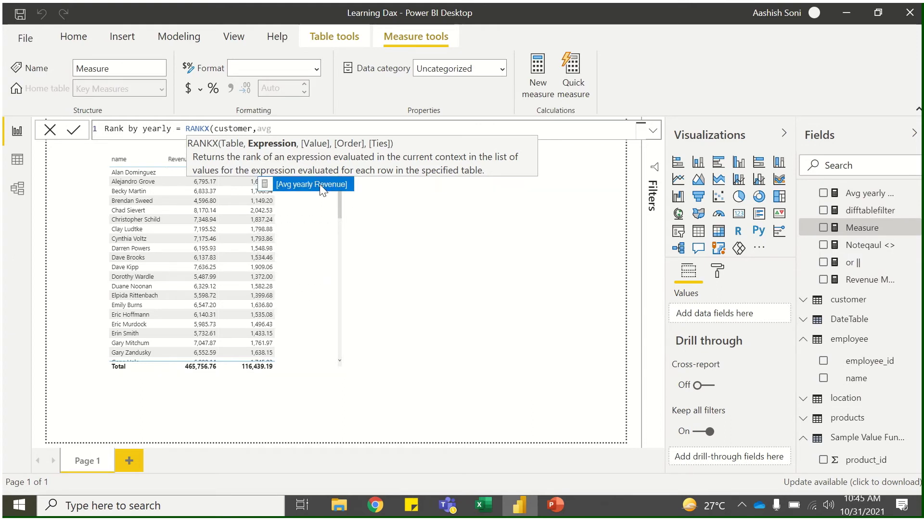
left_click(323, 184)
key("Return")
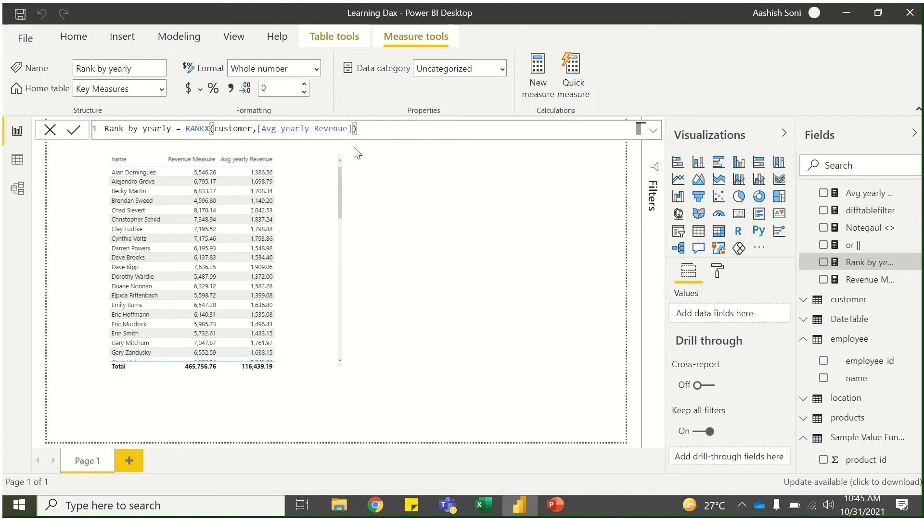
type(",,")
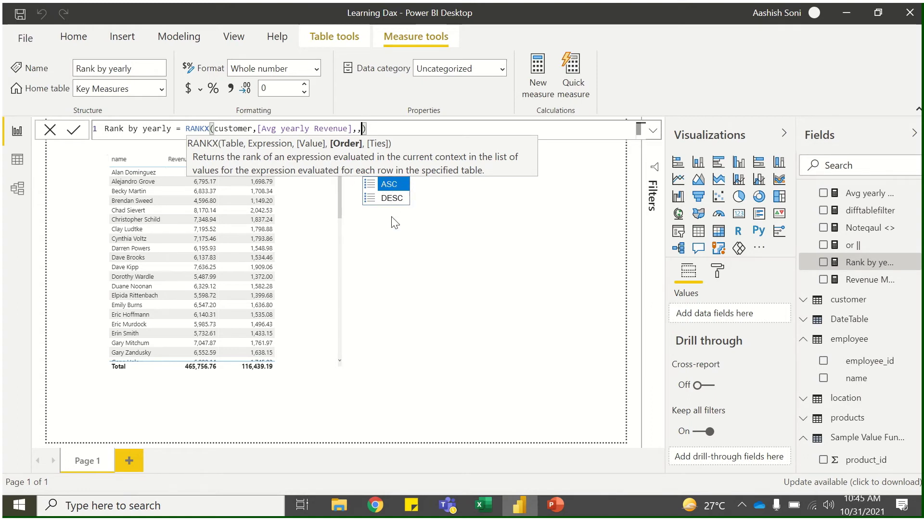
key("BackSpace")
key("BackSpace")
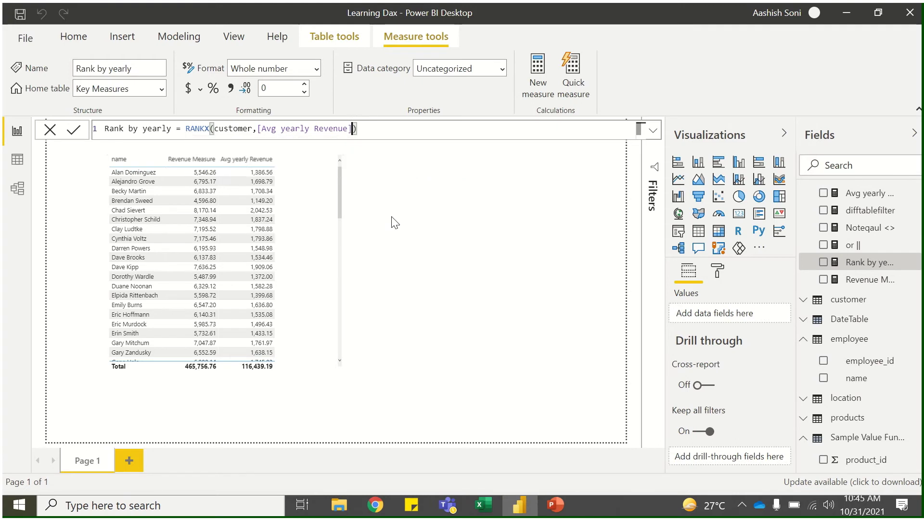
left_click(380, 130)
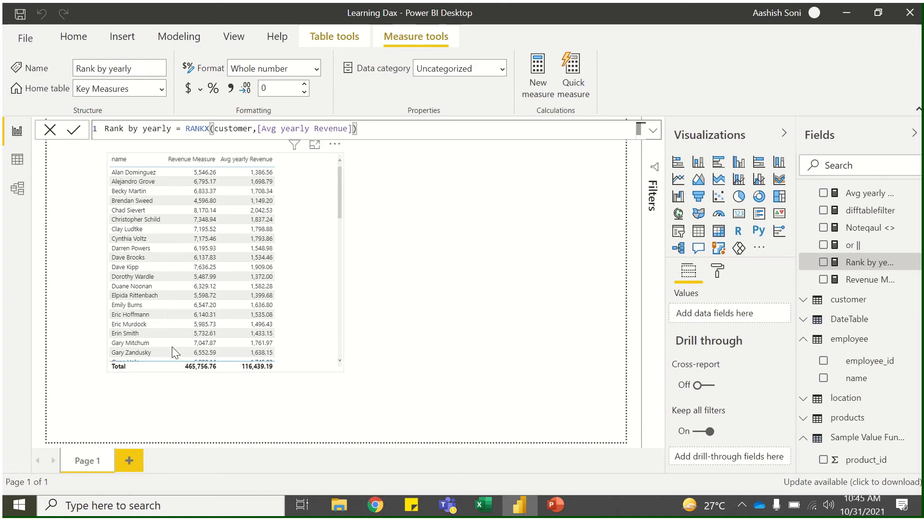
- Replace the employee name column in the table visual with the customer table's name field
left_click(309, 275)
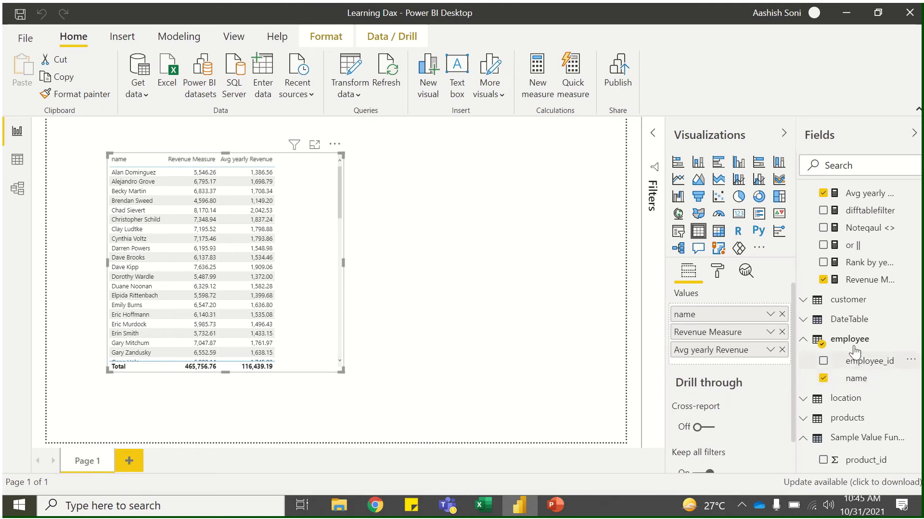
left_click(830, 302)
left_click_drag(835, 329, 746, 324)
left_click(782, 314)
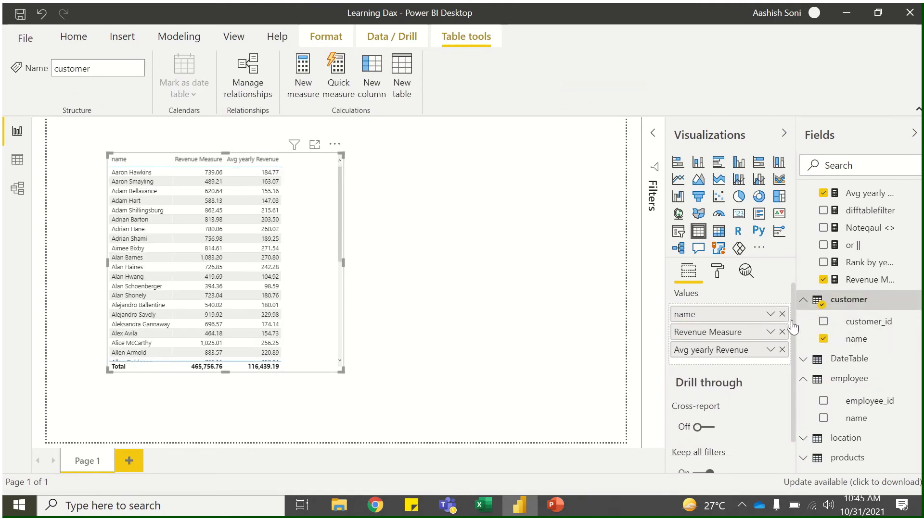
- Add the Rank by yearly measure to the table visual and enlarge the visual to fit more rows
left_click_drag(840, 272, 315, 250)
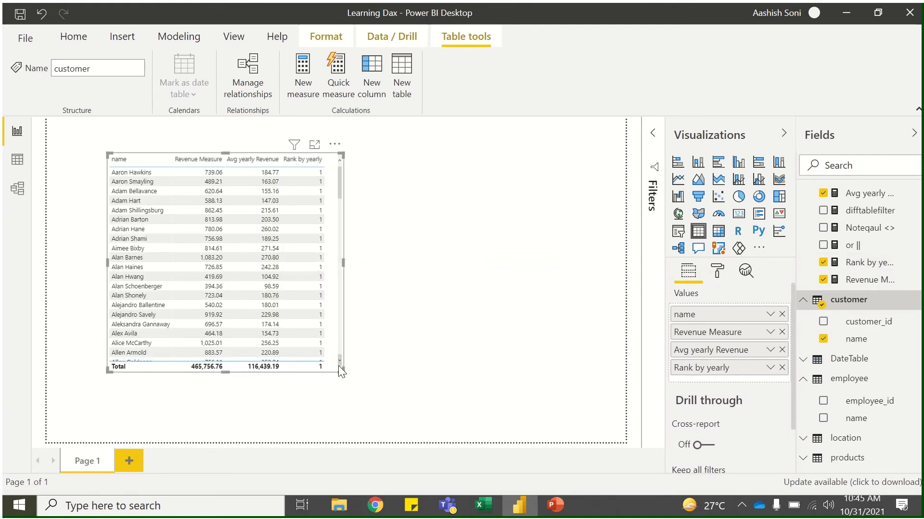
left_click_drag(341, 371, 375, 401)
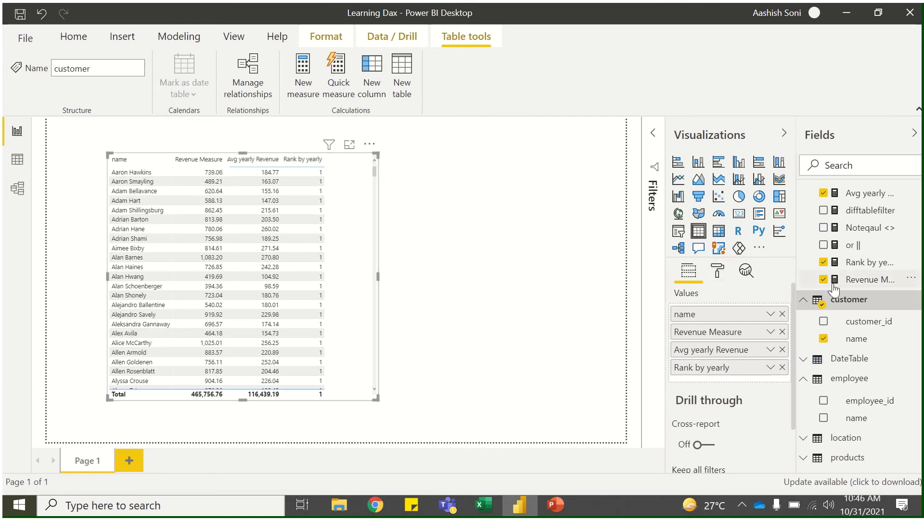
- Wrap the customer argument of the Rank by yearly measure in ALL, giving RANKX(ALL(customer),[Avg yearly Revenue]), and commit it
left_click(868, 268)
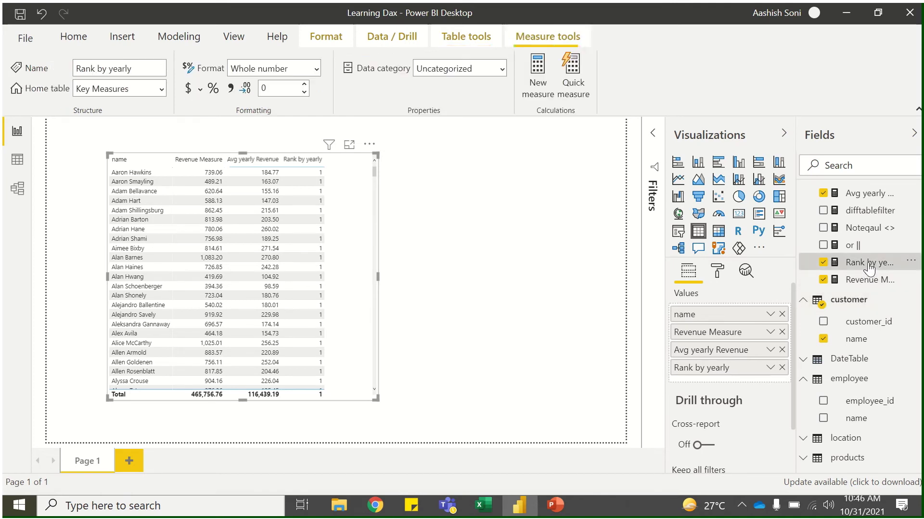
left_click(211, 129)
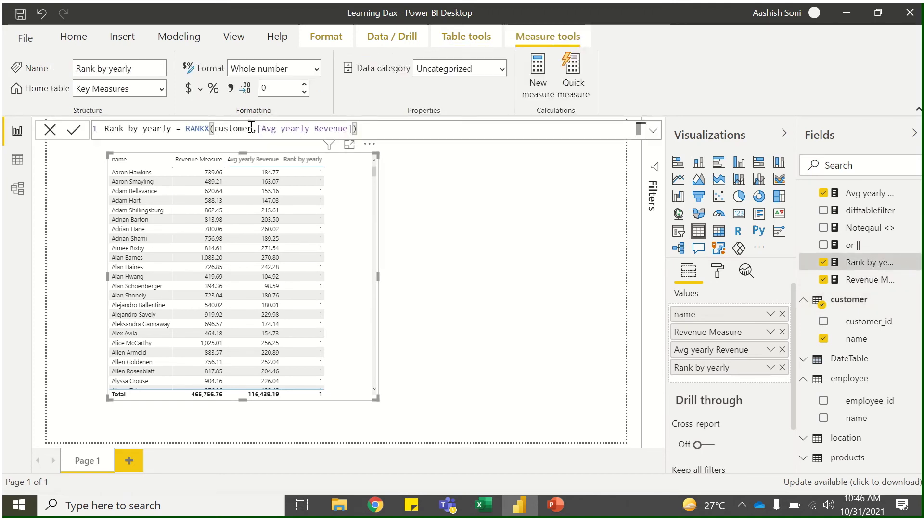
left_click(222, 129)
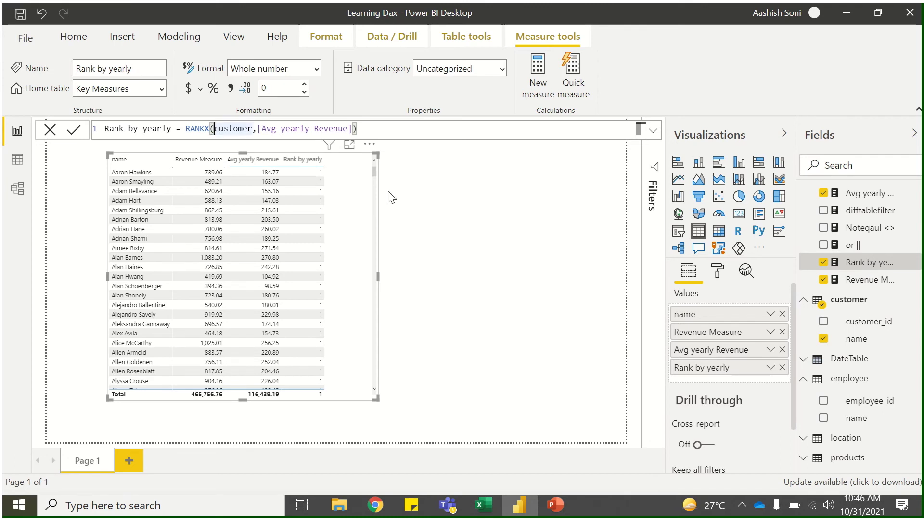
type("all")
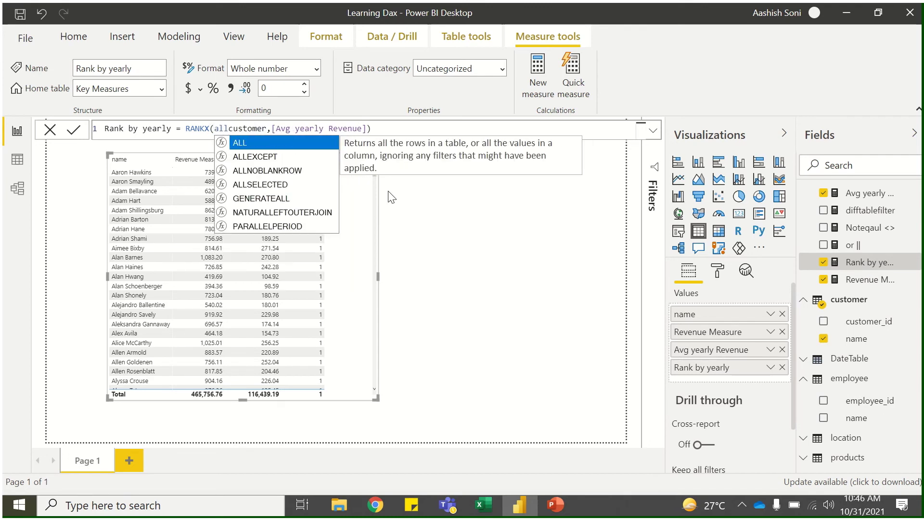
left_click(282, 146)
key("Escape")
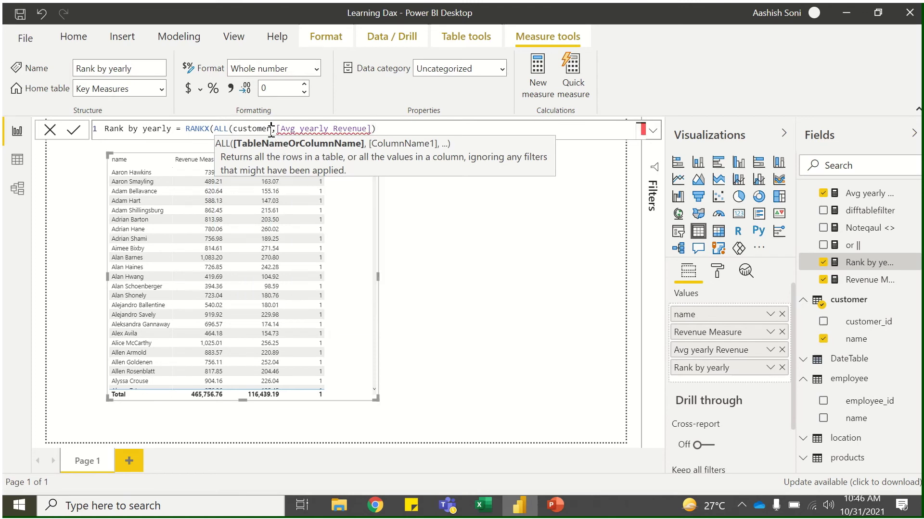
type(")")
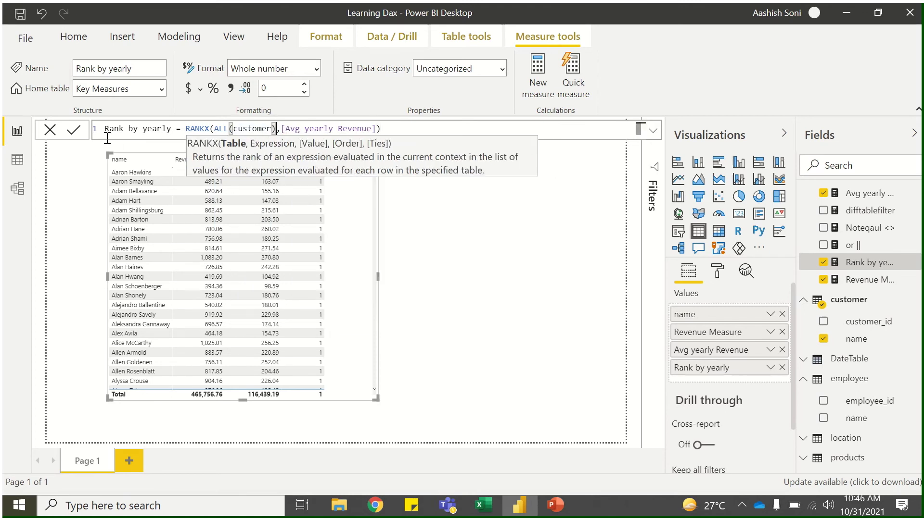
left_click(73, 129)
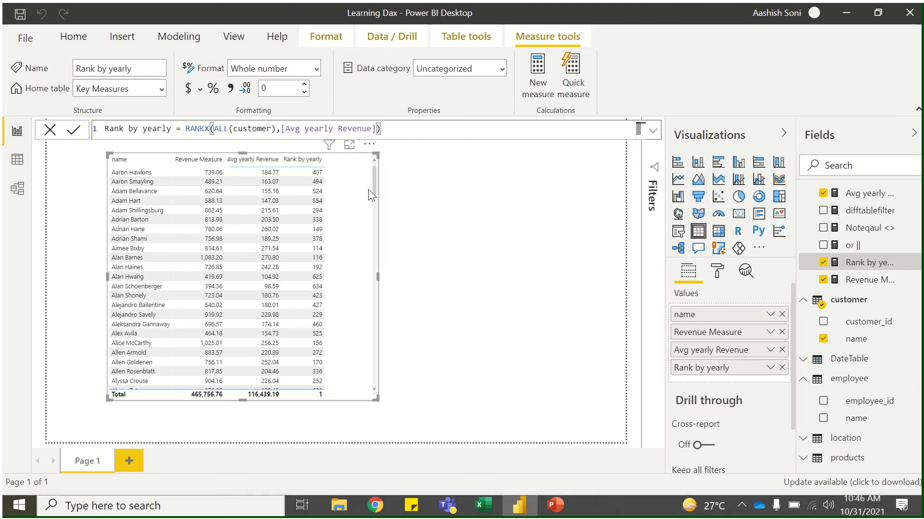
- Look through the ranked customers and sort the table by Rank by yearly in ascending order
scroll(376, 186, "down", 10)
scroll(375, 164, "up", 10)
left_click(316, 155)
left_click(301, 161)
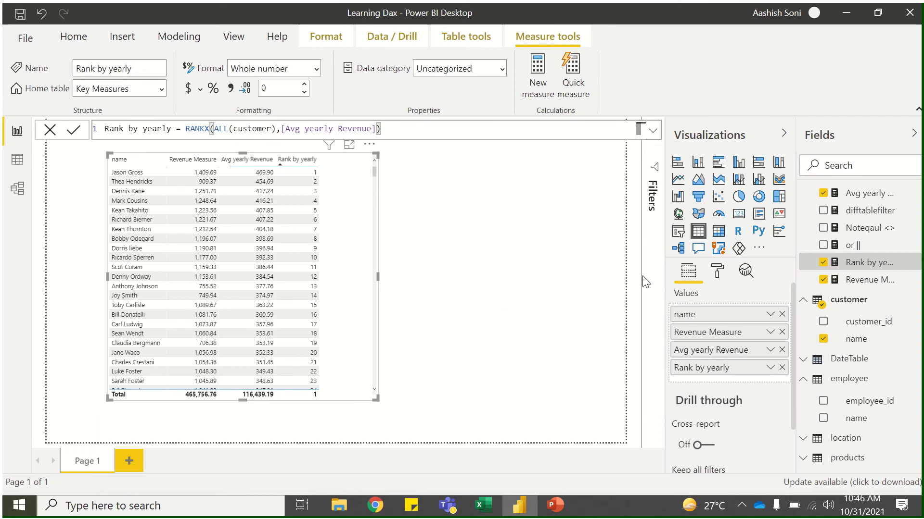
- Add a slicer beside the table visual, filled with the customer table's name field
left_click(576, 259)
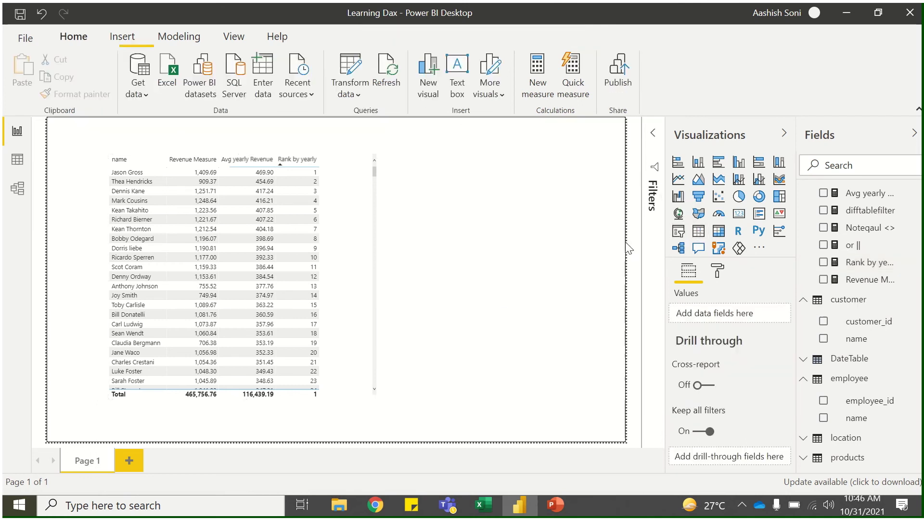
left_click(678, 231)
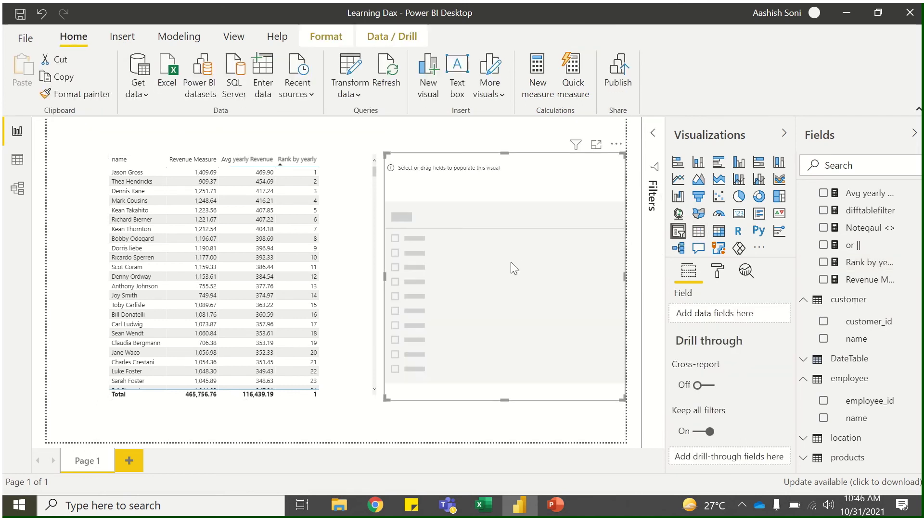
left_click_drag(876, 340, 494, 310)
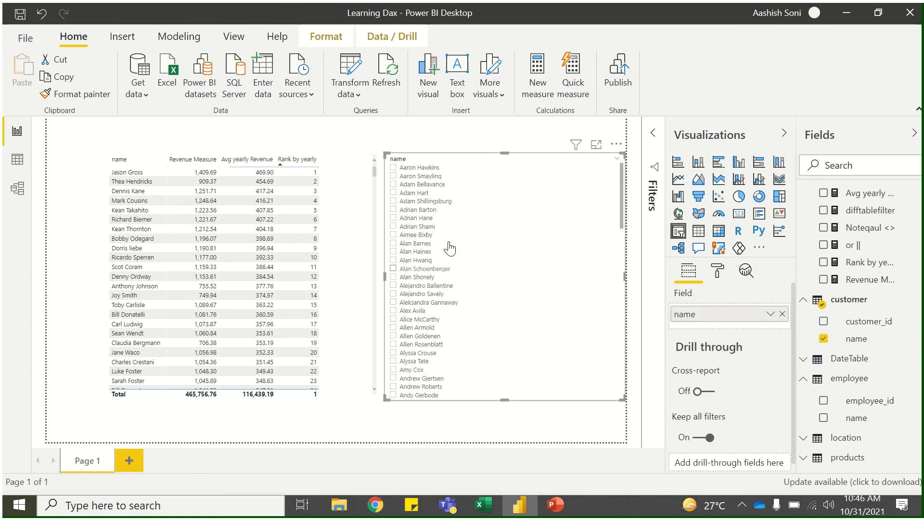
- Select the 1st, 4th, 10th, 13th, 16th, 20th, 23rd and 26th customers together in the name slicer
left_click(393, 168)
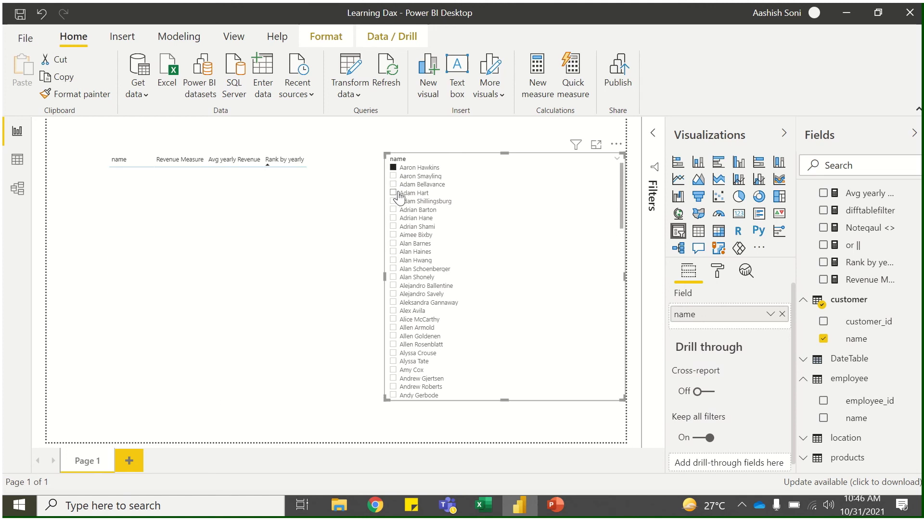
left_click(394, 193, "ctrl")
left_click(393, 243, "ctrl")
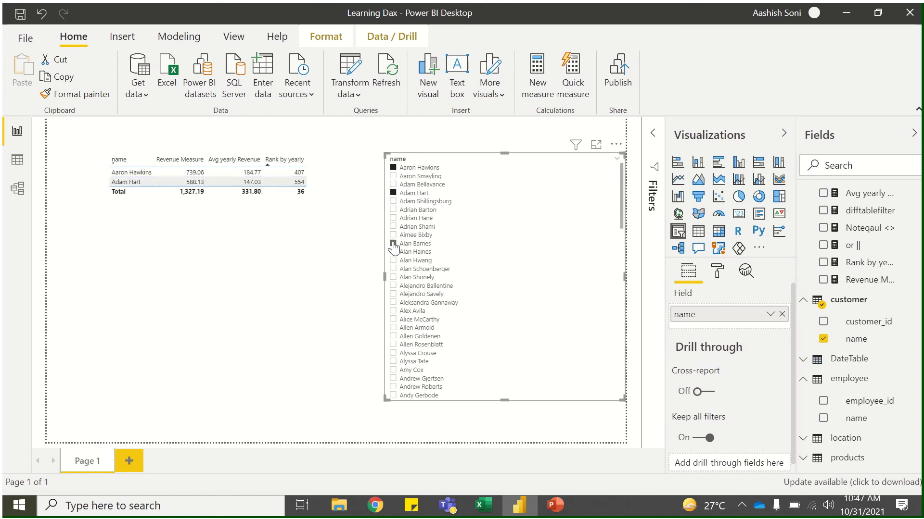
left_click(393, 294, "ctrl")
left_click(393, 327, "ctrl")
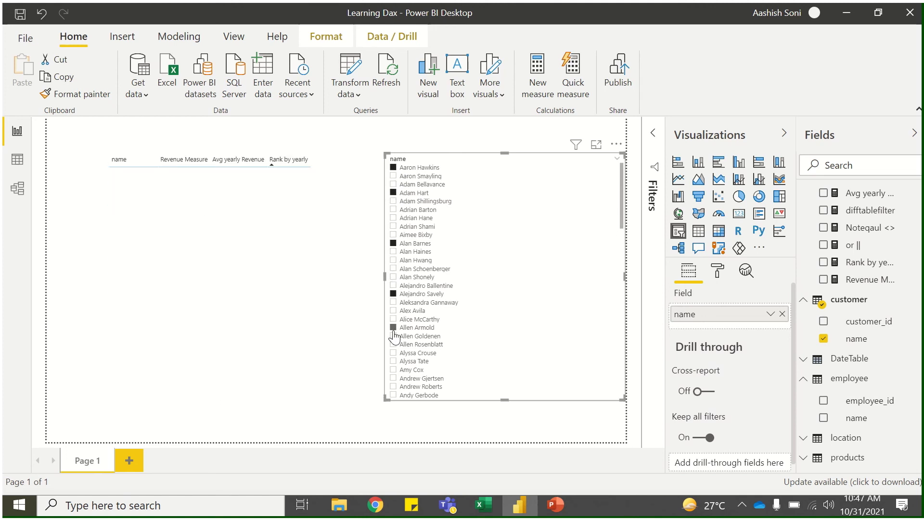
left_click(393, 353, "ctrl")
left_click(393, 379, "ctrl")
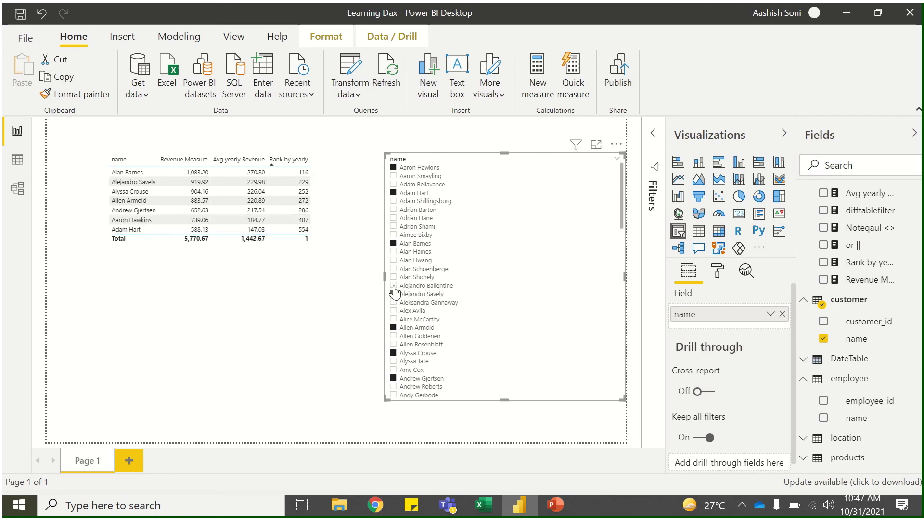
left_click(393, 269, "ctrl")
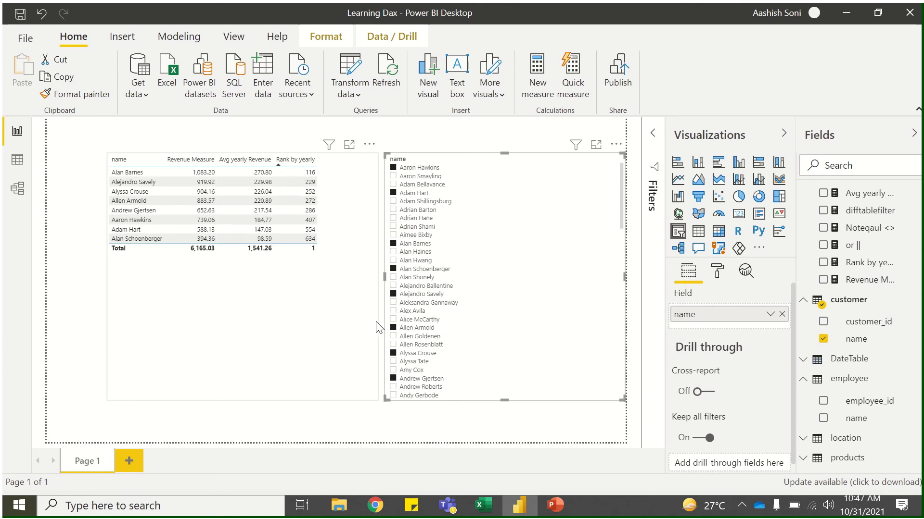
- Replace ALL with ALLSELECTED in the Rank by yearly measure, giving RANKX(ALLSELECTED(customer),[Avg yearly Revenue]), and commit it
left_click(337, 300)
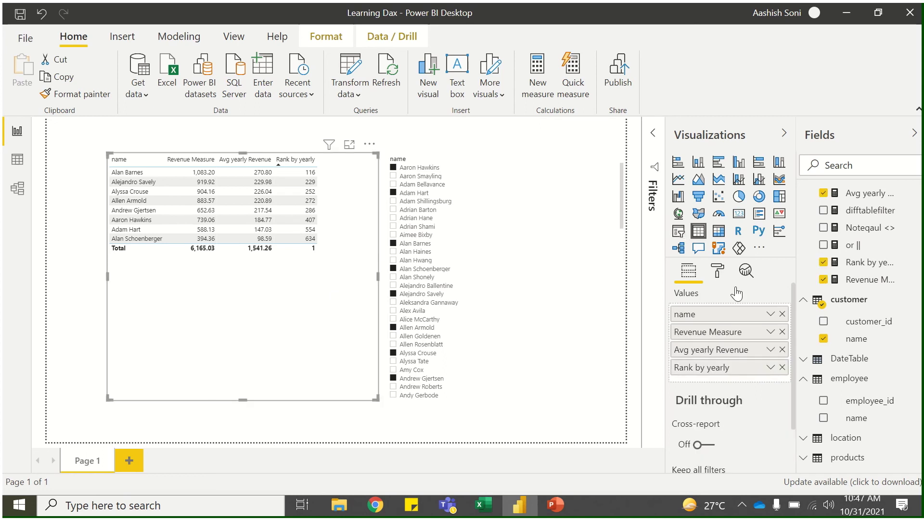
left_click(870, 268)
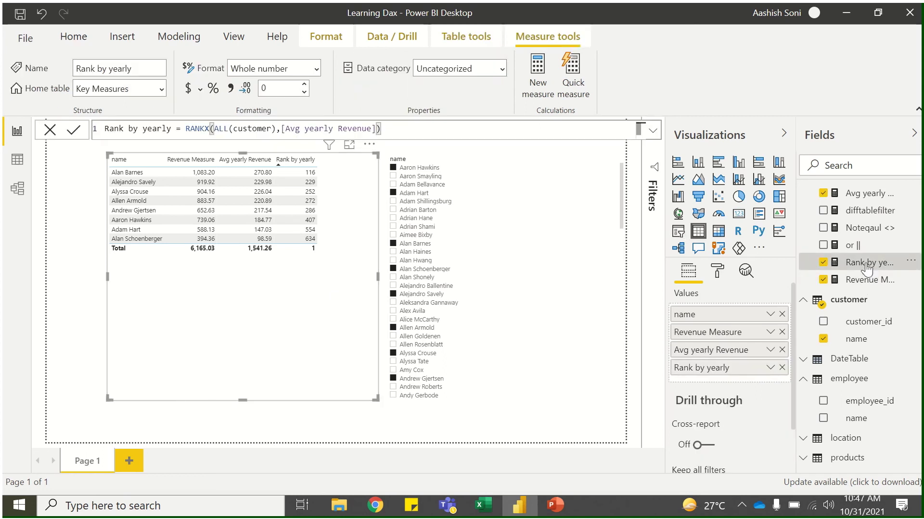
left_click(228, 128)
type("se")
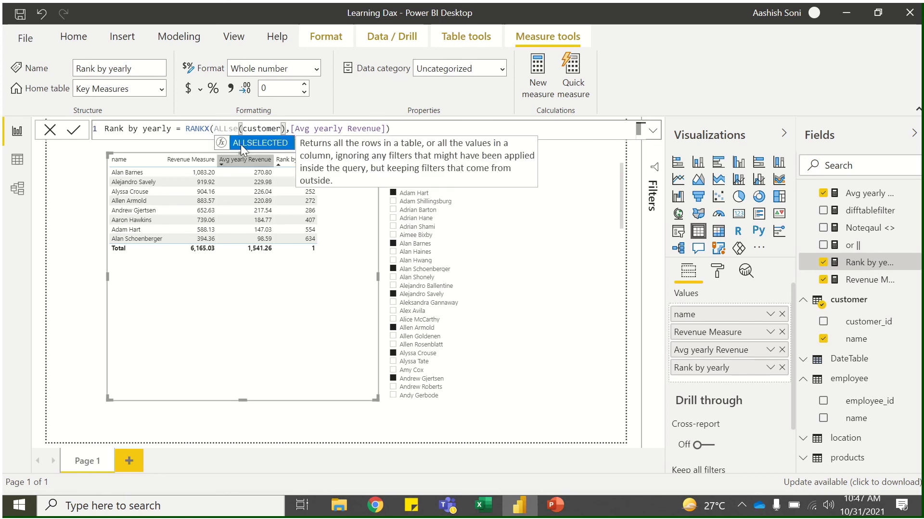
left_click(247, 140)
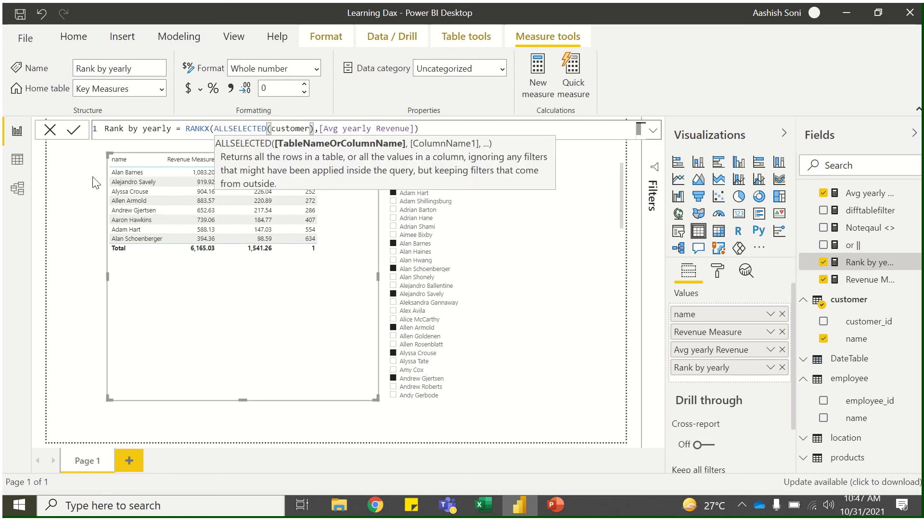
left_click(73, 130)
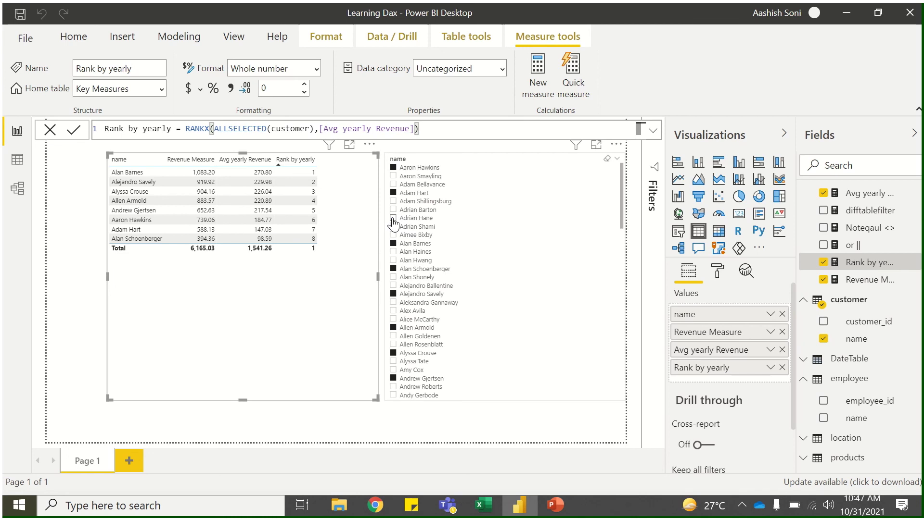
- Add the 7th, 28th and 9th customers in the list to the name slicer's selection
left_click(393, 218)
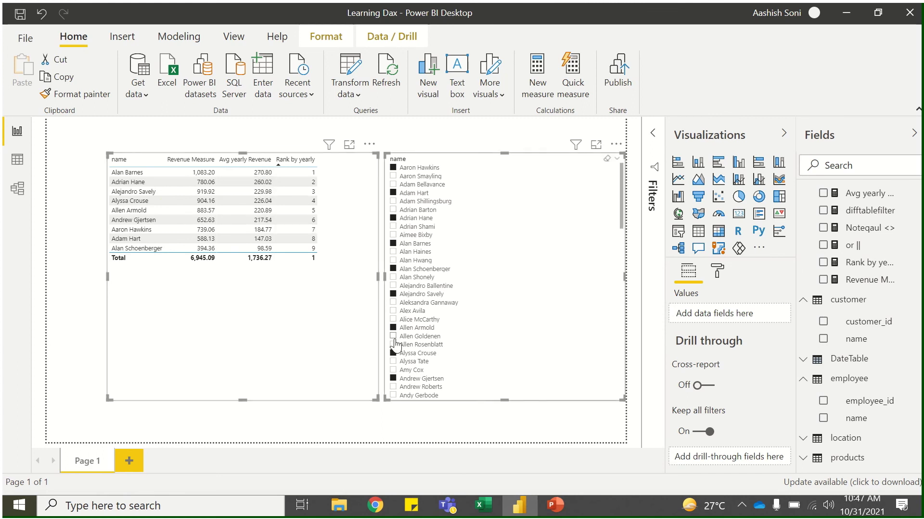
left_click(393, 396)
left_click(305, 362)
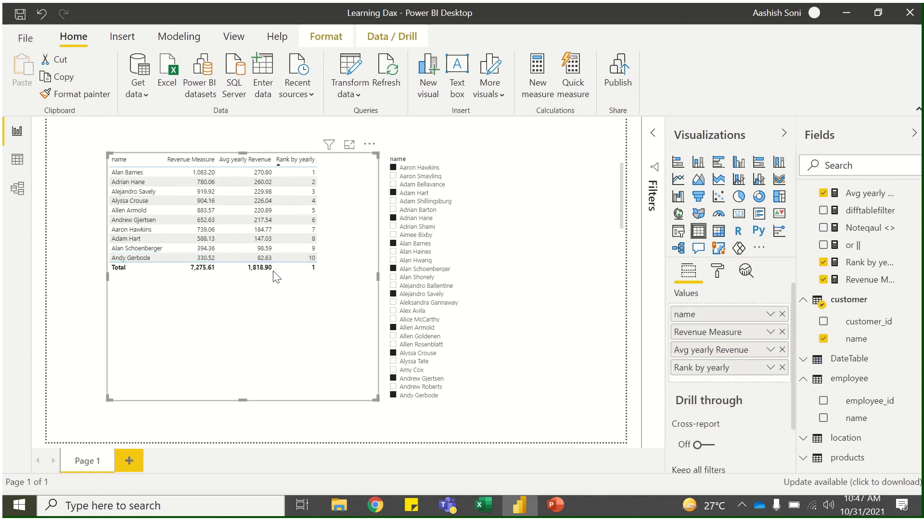
left_click(393, 235)
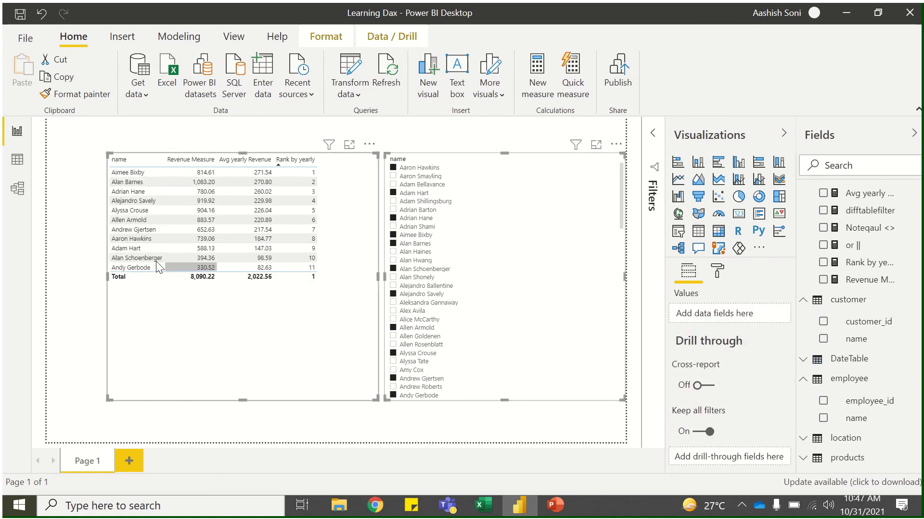